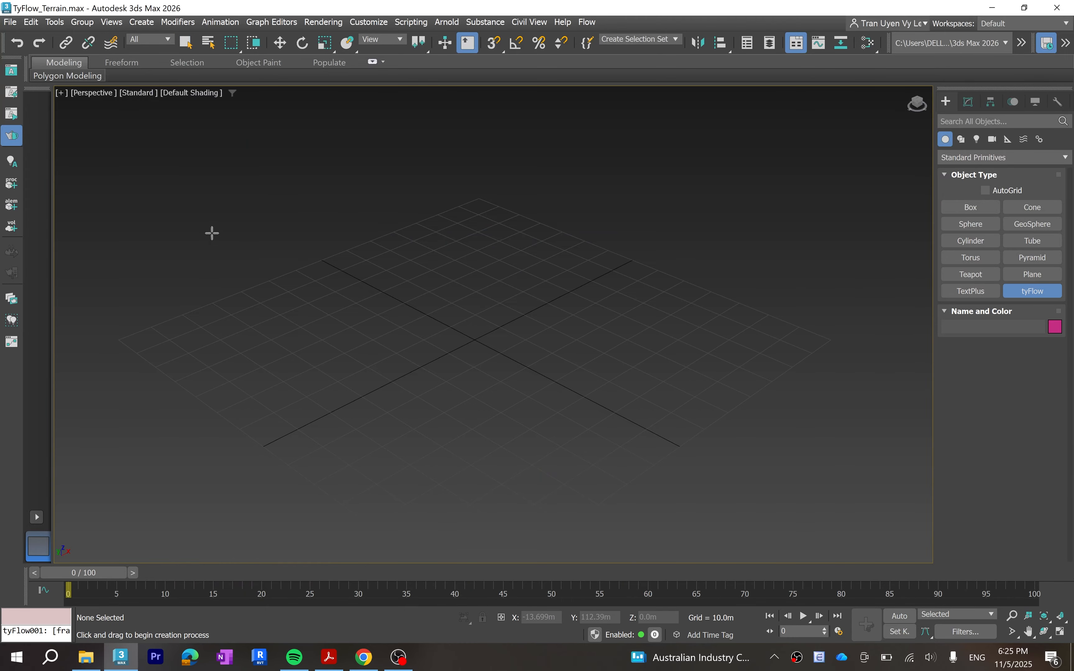
# - Create a tyFlow object beside the grid and open its editor in a narrower window clear of the object
pyautogui.moveTo(203, 229); pyautogui.dragTo(240, 262)
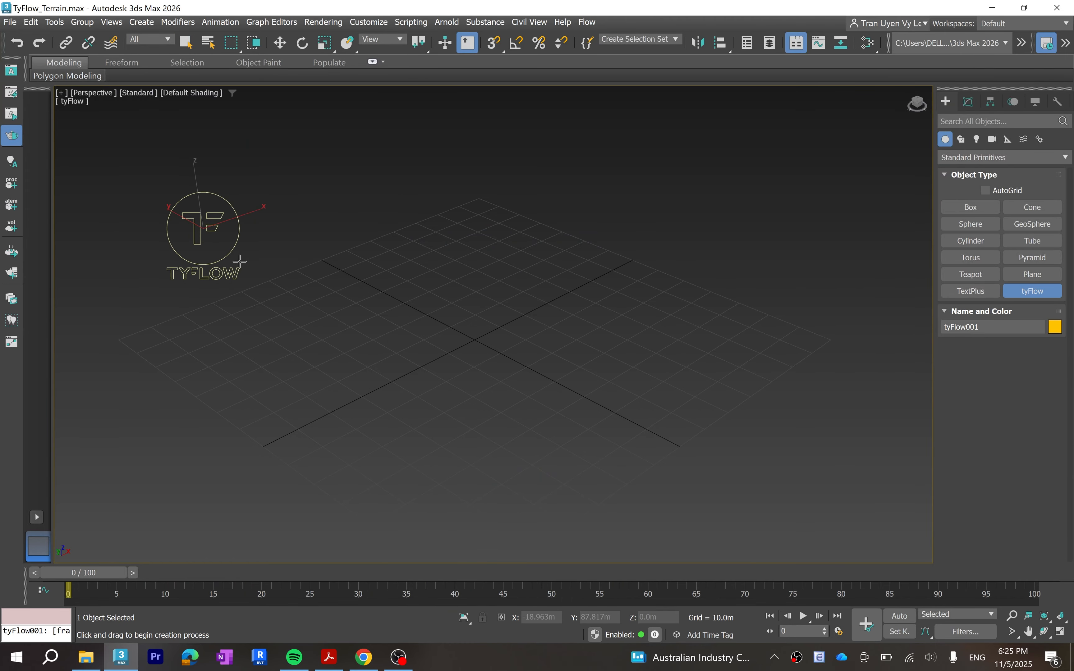
pyautogui.click(972, 101)
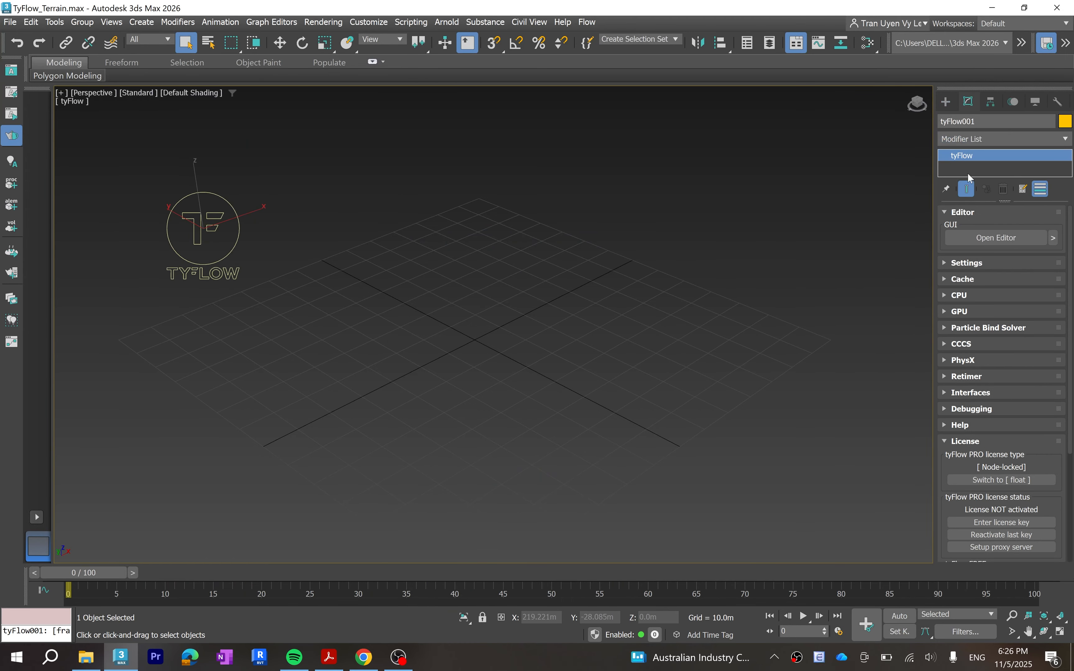
pyautogui.click(964, 237)
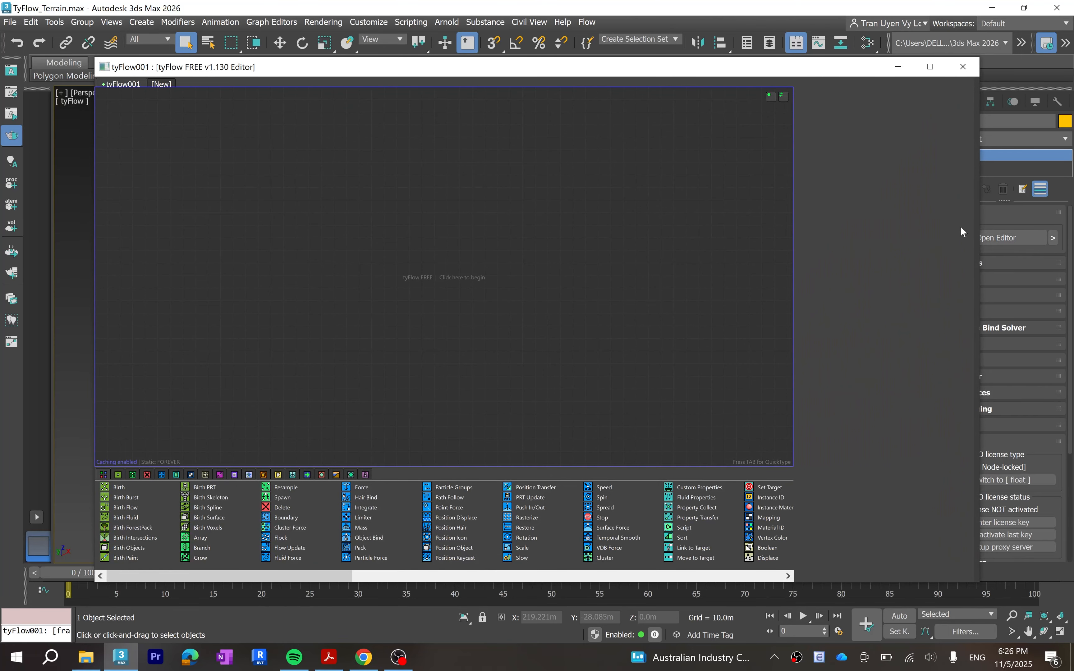
pyautogui.moveTo(980, 213); pyautogui.dragTo(496, 245)
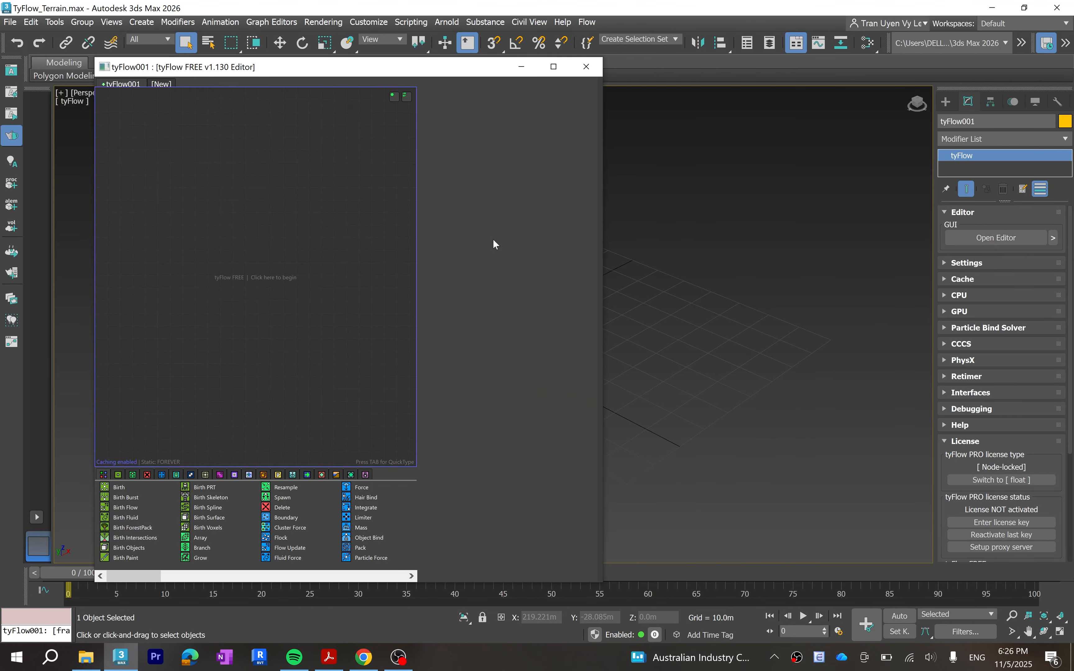
pyautogui.moveTo(258, 68); pyautogui.dragTo(710, 131)
pyautogui.scroll(-2, 170, 376)
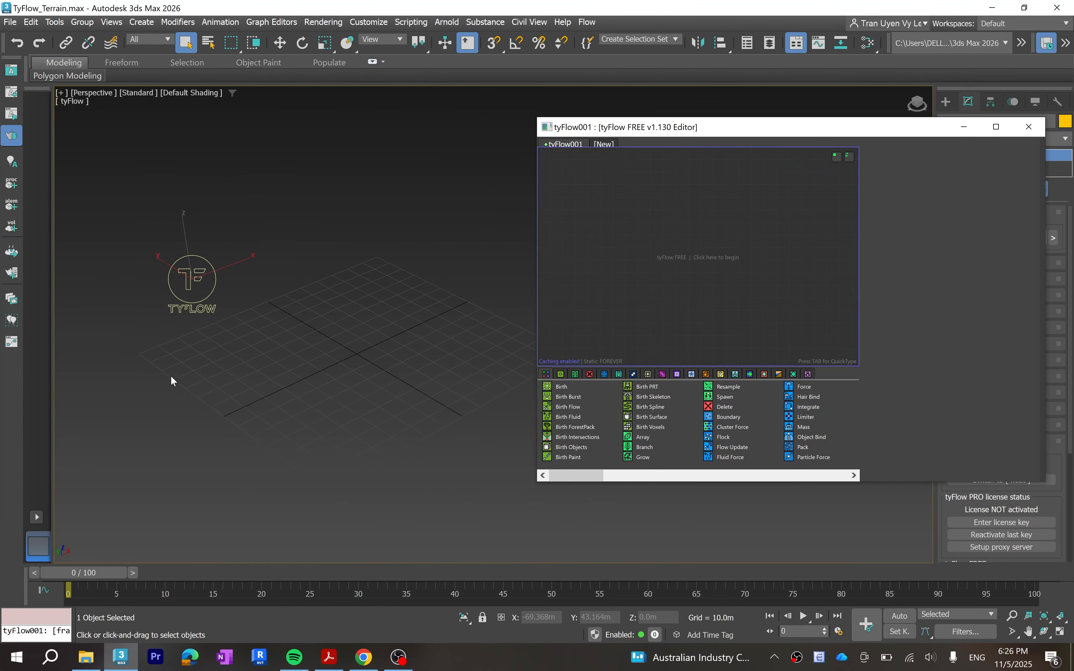
pyautogui.scroll(5, 244, 370)
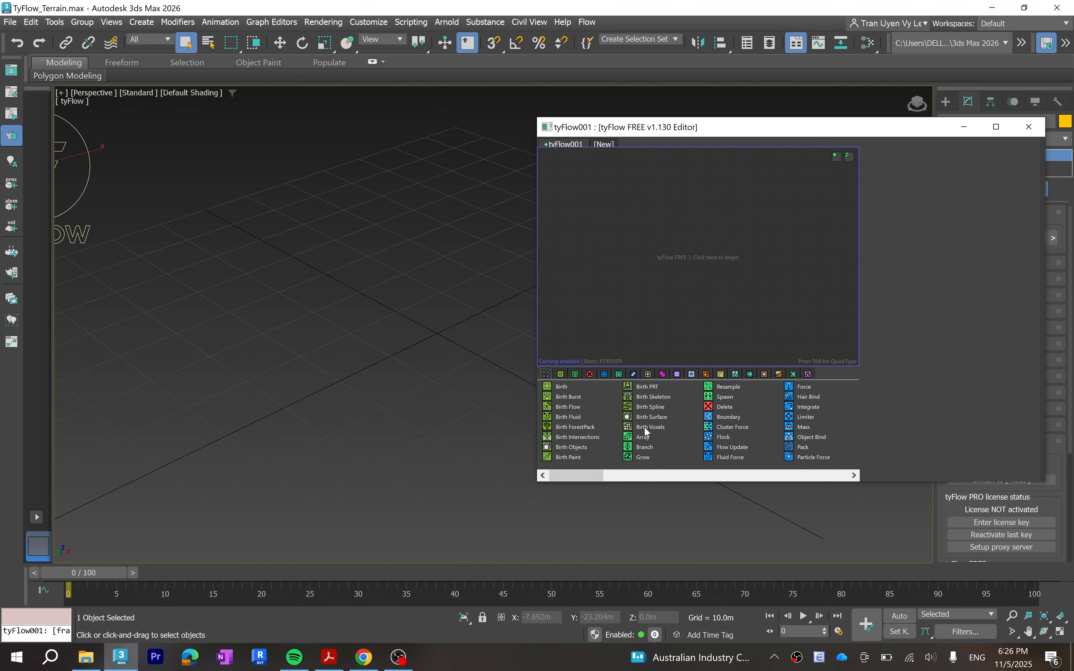
# - Add a Birth Terrain operator as a new event in the empty tyFlow editor
pyautogui.moveTo(594, 476); pyautogui.dragTo(821, 463)
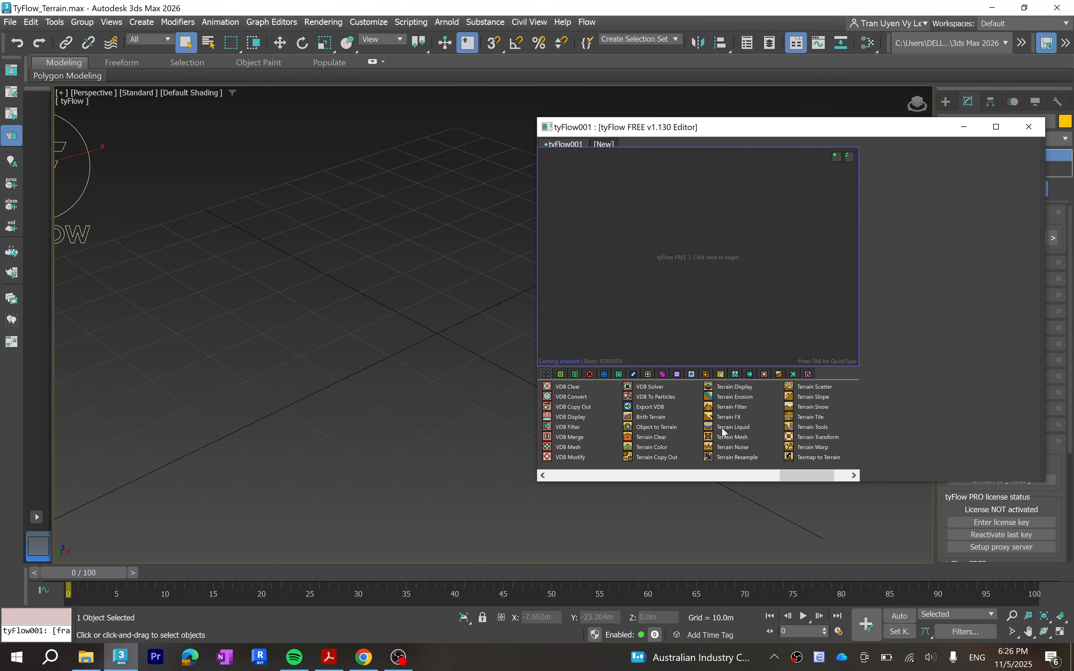
pyautogui.moveTo(653, 414); pyautogui.dragTo(652, 406)
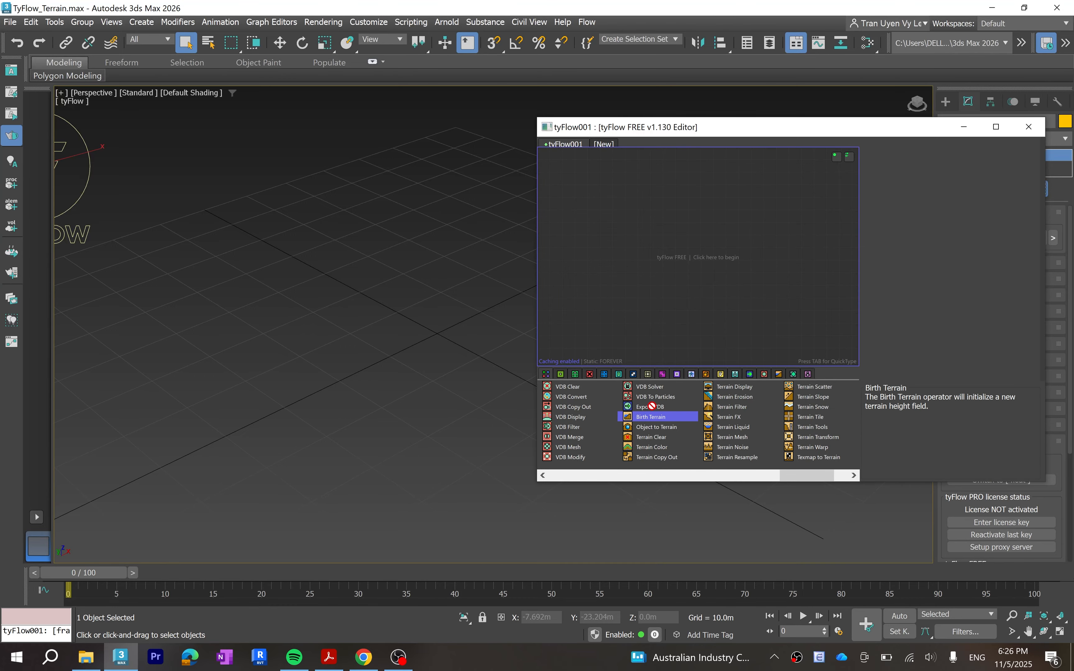
pyautogui.moveTo(607, 251); pyautogui.dragTo(608, 252)
pyautogui.scroll(-5, 297, 322)
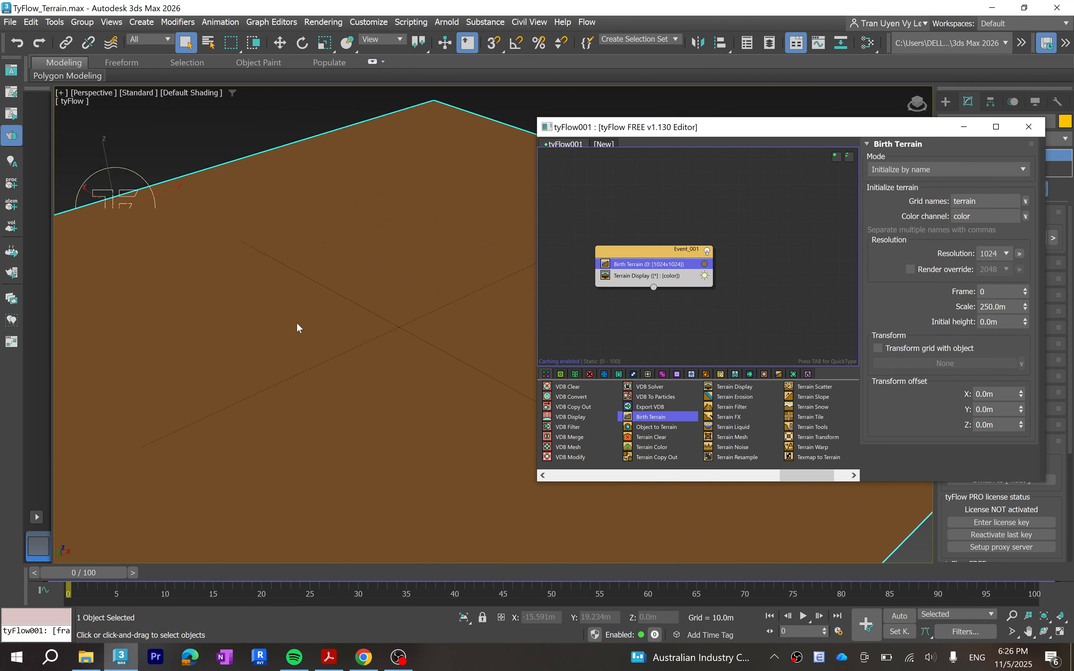
pyautogui.scroll(-3, 321, 320)
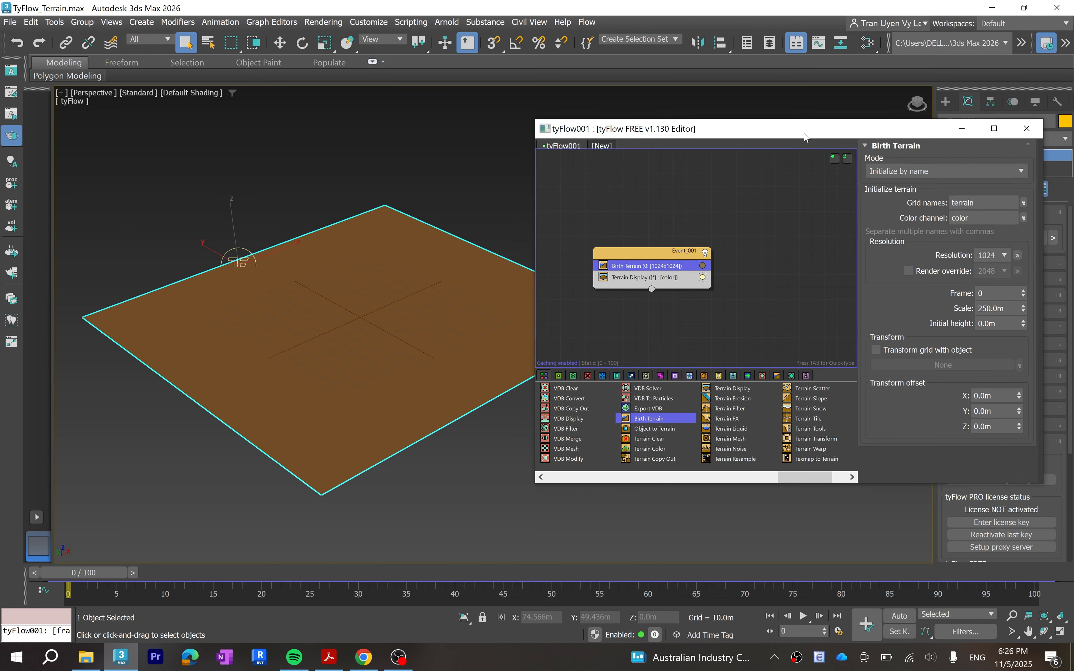
# - Reposition and narrow the tyFlow editor window so most of the terrain plane is unobstructed
pyautogui.moveTo(809, 134); pyautogui.dragTo(298, 128)
pyautogui.scroll(-5, 679, 357)
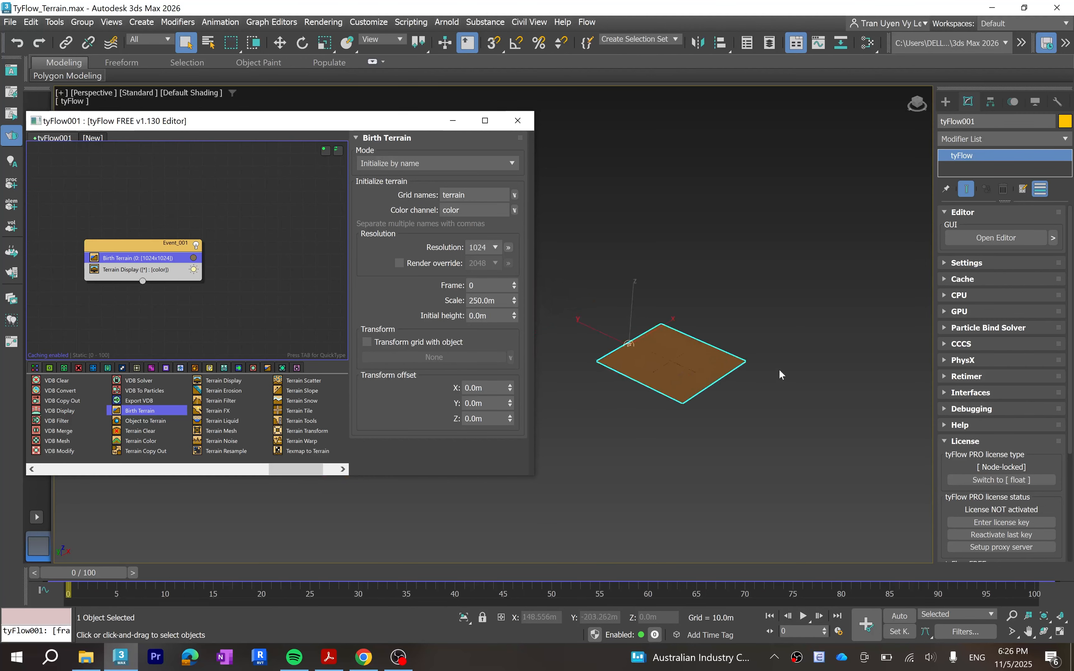
pyautogui.scroll(5, 665, 365)
pyautogui.scroll(1, 731, 393)
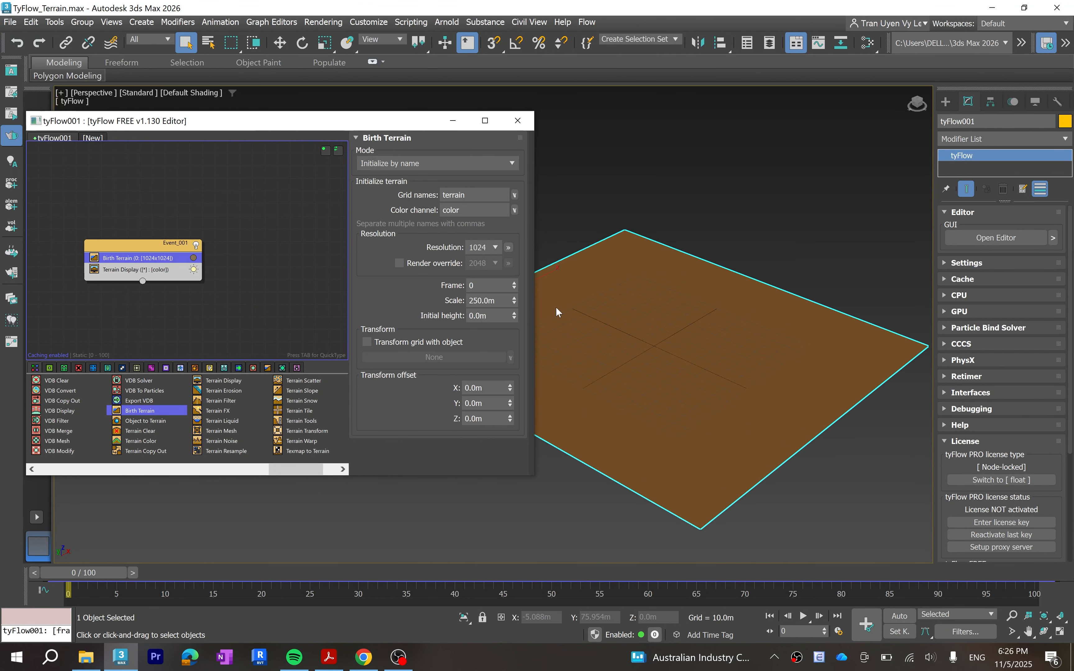
pyautogui.moveTo(536, 306); pyautogui.dragTo(473, 305)
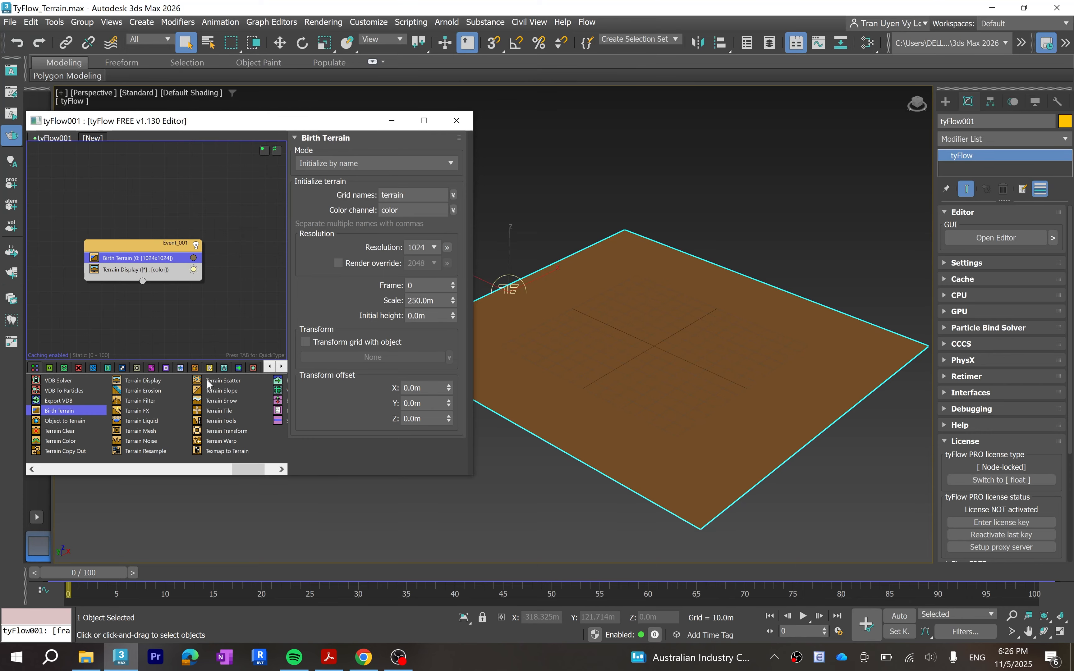
# - Add a Terrain Noise operator followed by a Terrain Slope operator to the event, before Terrain Display
pyautogui.moveTo(148, 440); pyautogui.dragTo(152, 265)
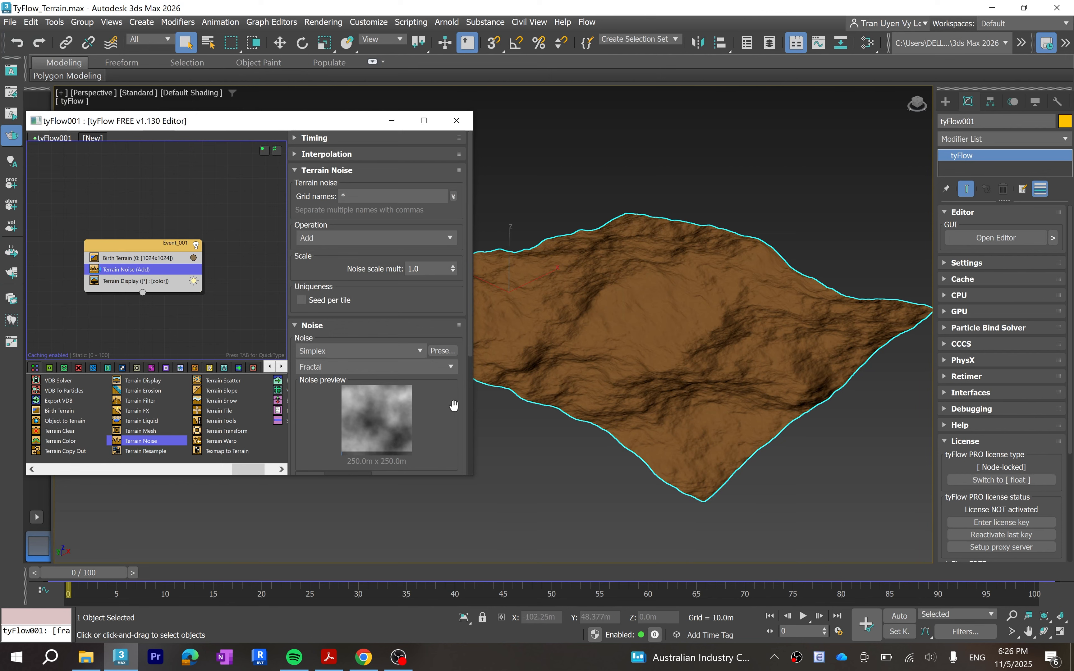
pyautogui.scroll(-3, 471, 348)
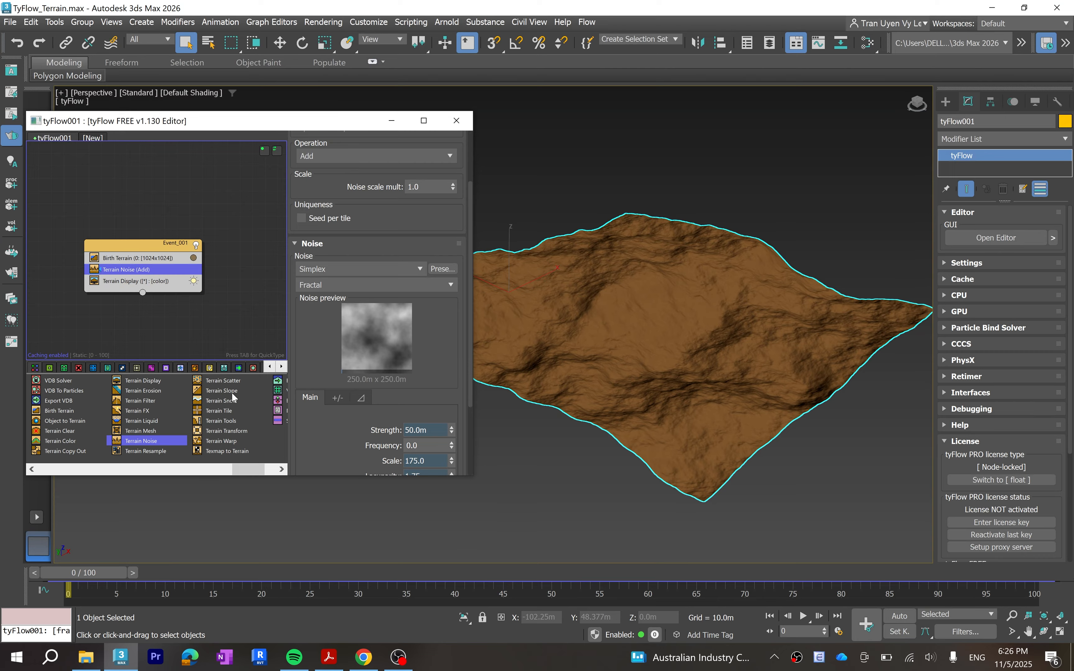
pyautogui.moveTo(233, 395); pyautogui.dragTo(148, 289)
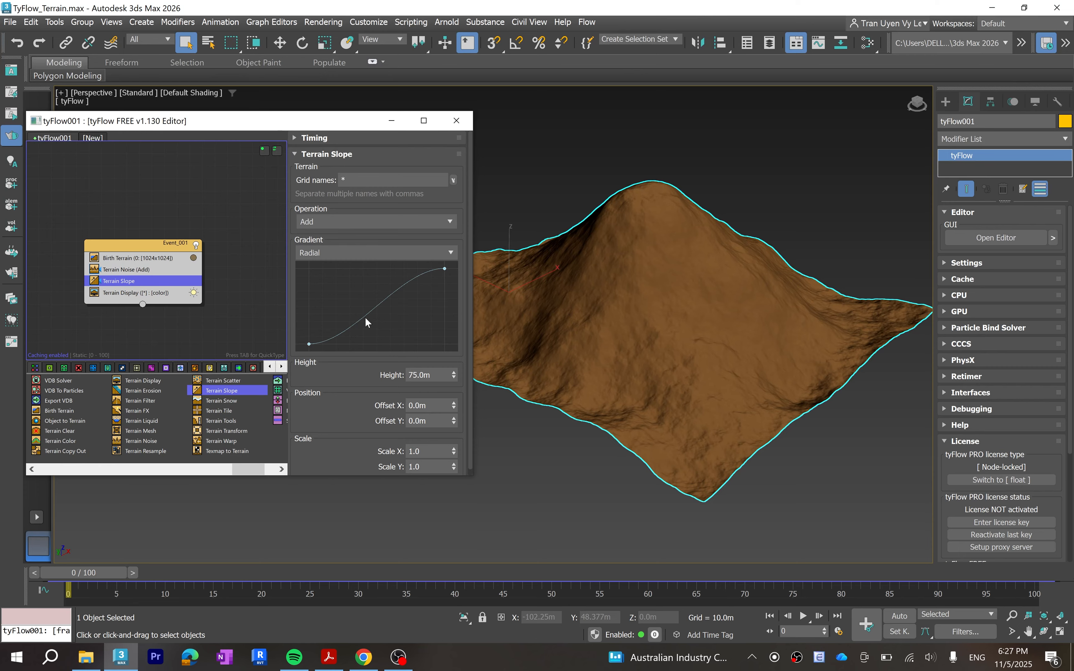
# - Reshape the Terrain Slope radial gradient into a descending curve with added intermediate points, forming a central basin
pyautogui.moveTo(309, 343); pyautogui.dragTo(309, 290)
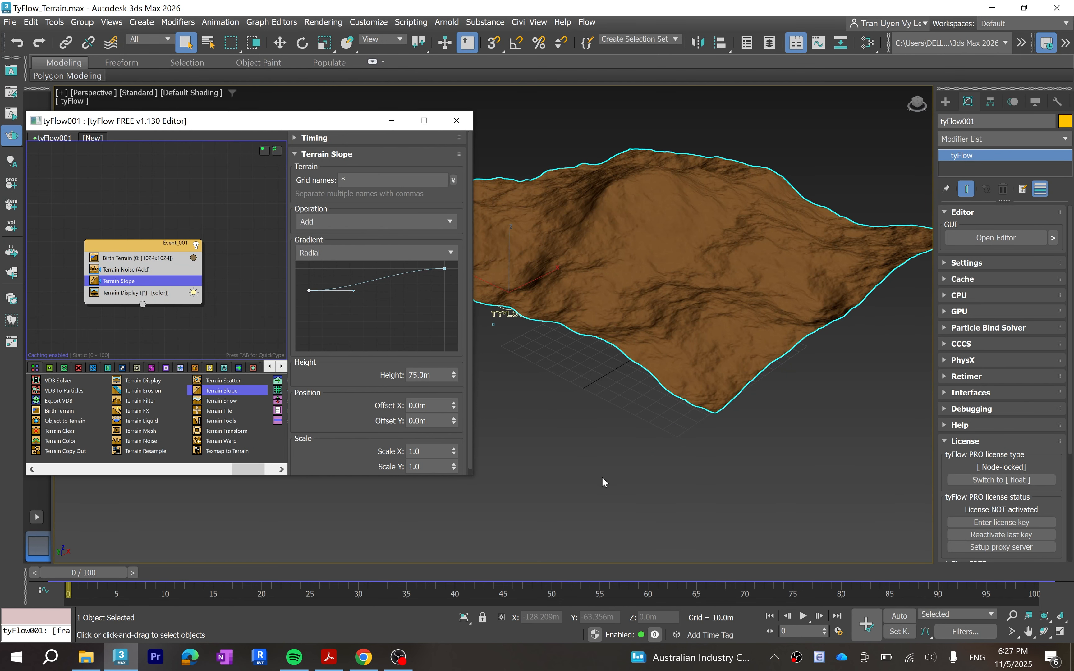
pyautogui.scroll(-3, 609, 467)
pyautogui.scroll(5, 582, 291)
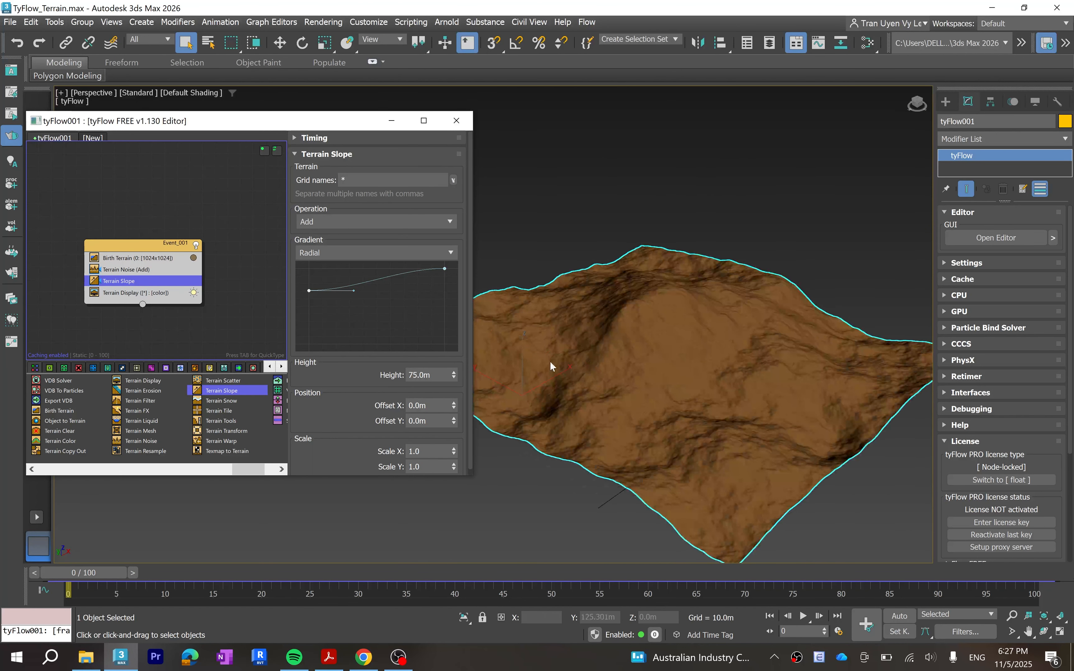
pyautogui.moveTo(444, 269); pyautogui.dragTo(442, 331)
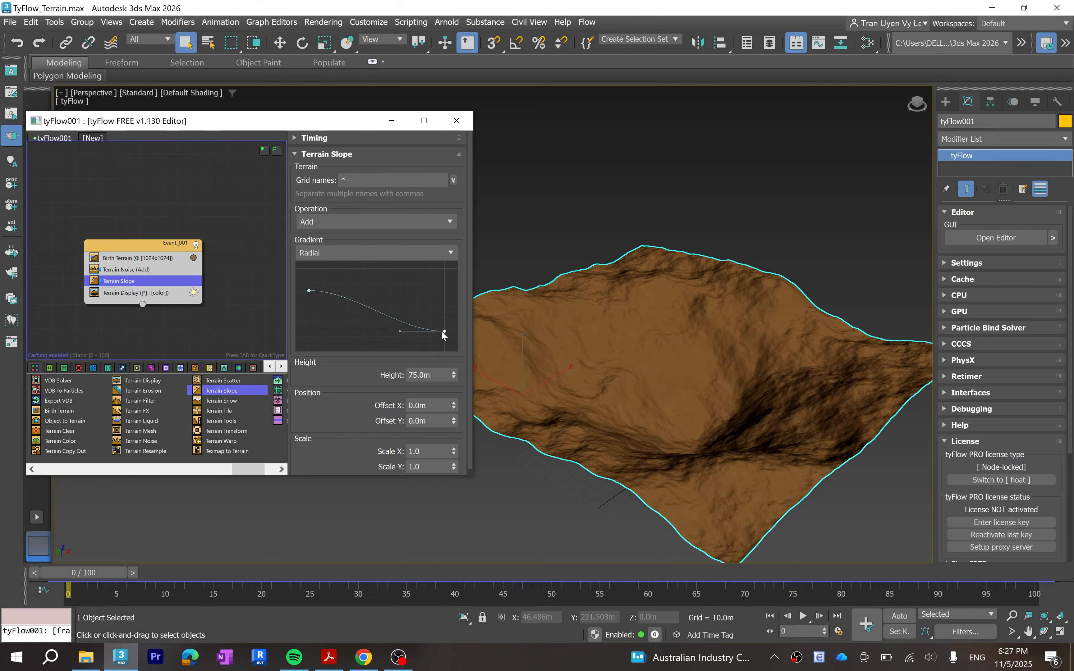
pyautogui.click(364, 305)
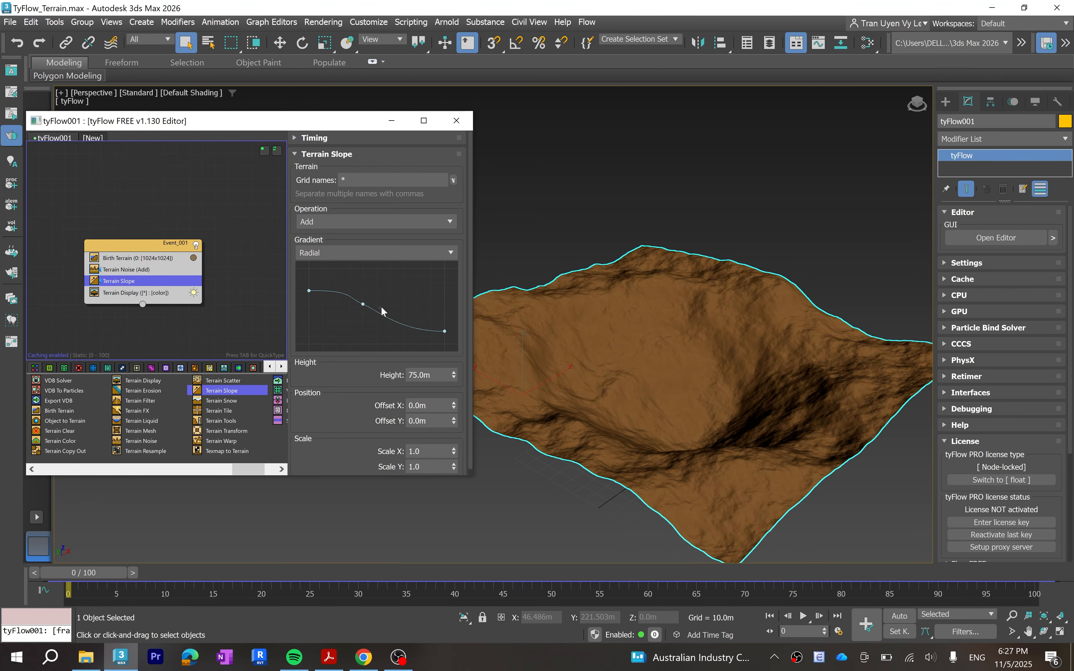
pyautogui.click(363, 305)
pyautogui.moveTo(380, 311); pyautogui.dragTo(360, 315)
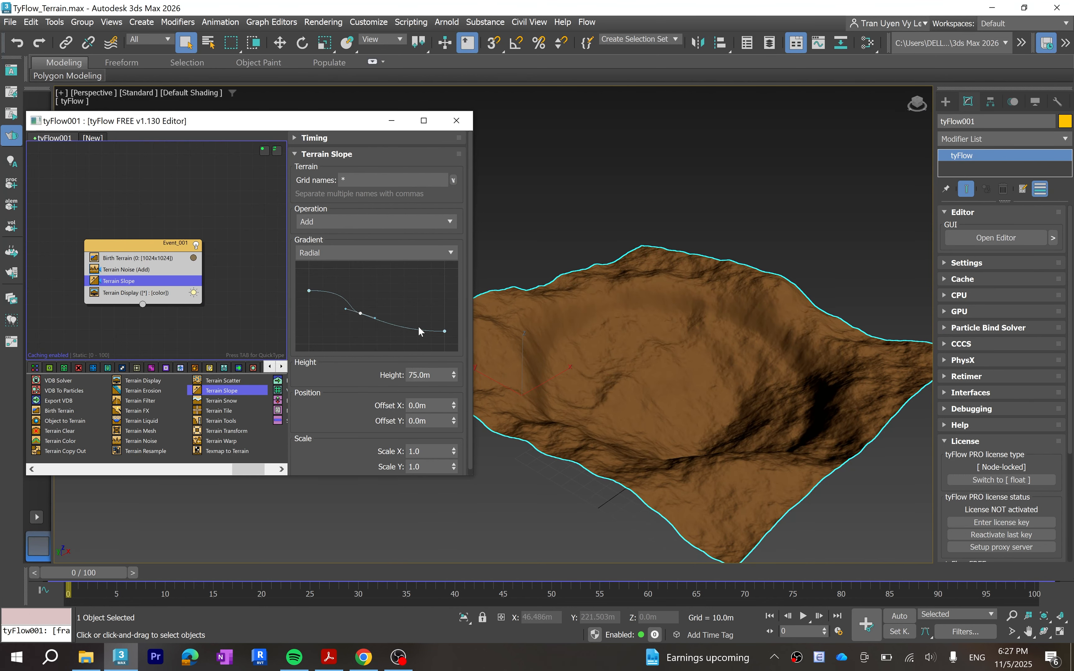
pyautogui.click(445, 332)
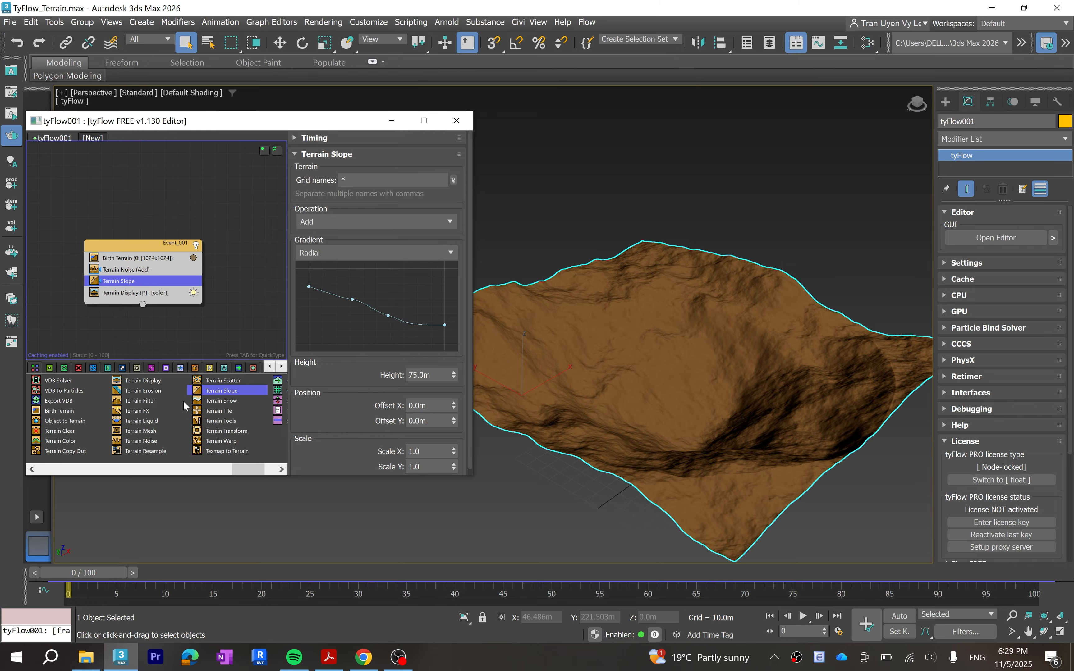
# - Add a Terrain FX operator between Terrain Slope and Terrain Display and set its mode to Chisel
pyautogui.moveTo(132, 412); pyautogui.dragTo(136, 392)
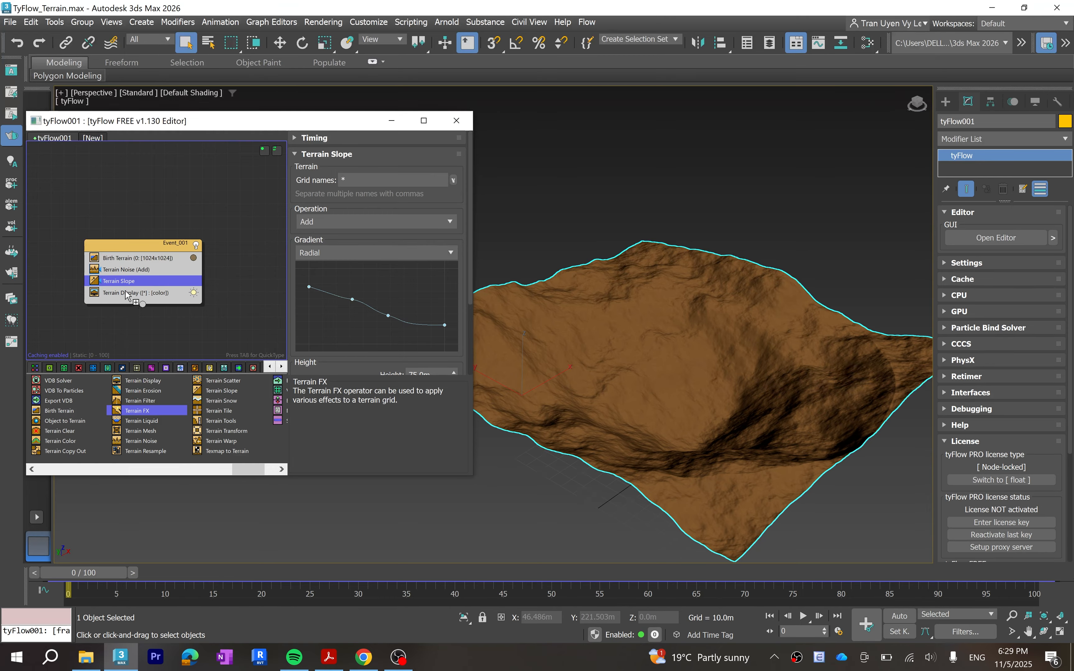
pyautogui.moveTo(127, 295); pyautogui.dragTo(127, 293)
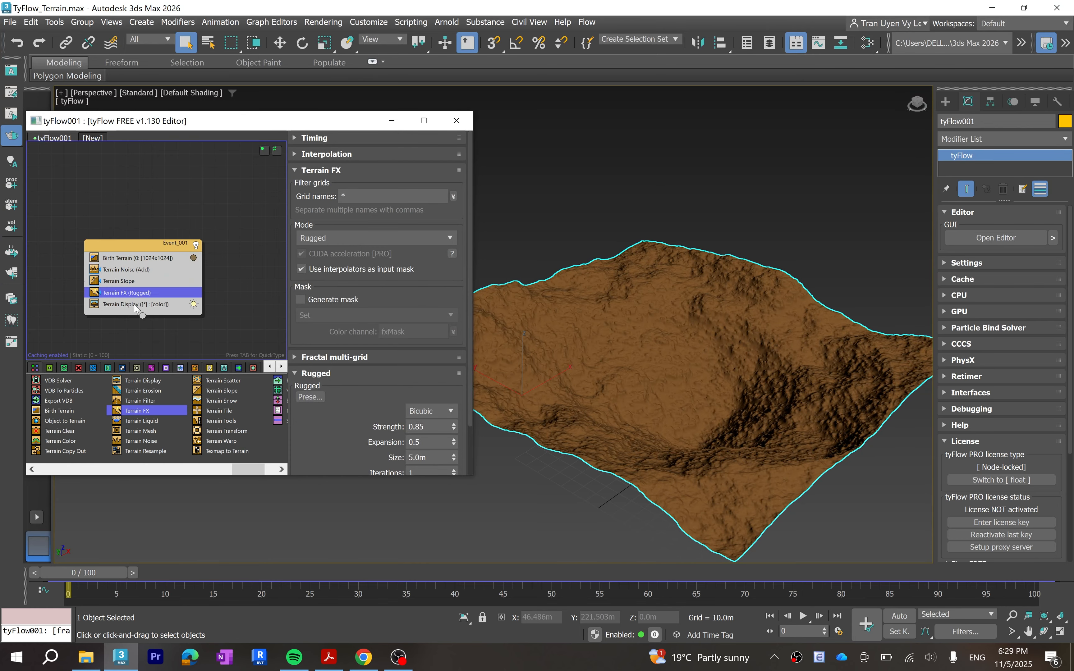
pyautogui.moveTo(468, 202); pyautogui.dragTo(464, 244)
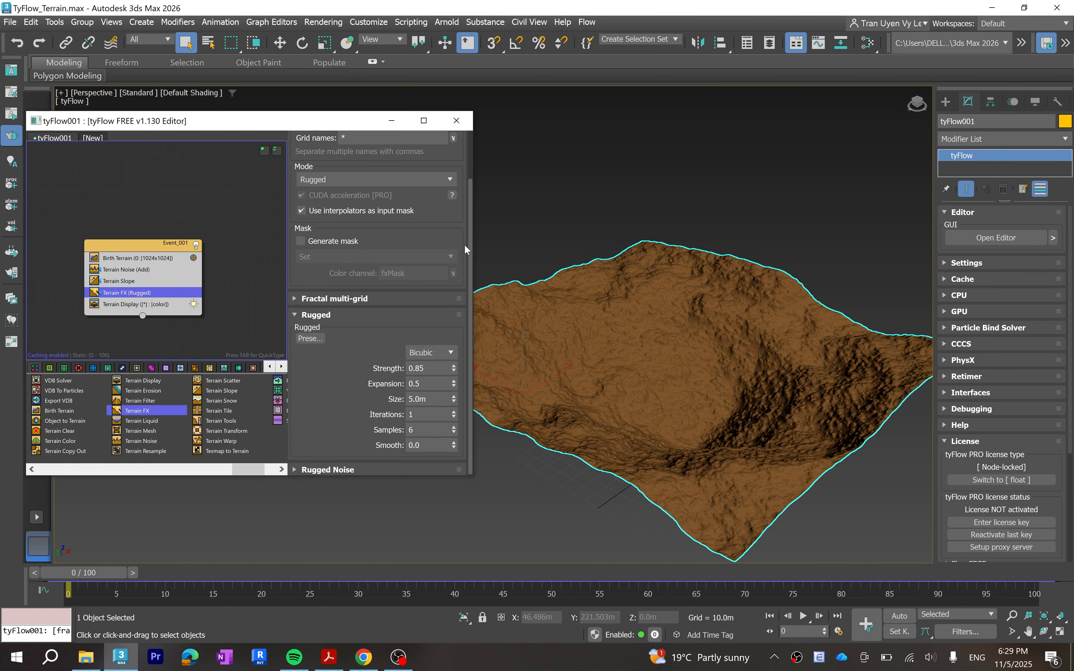
pyautogui.click(440, 181)
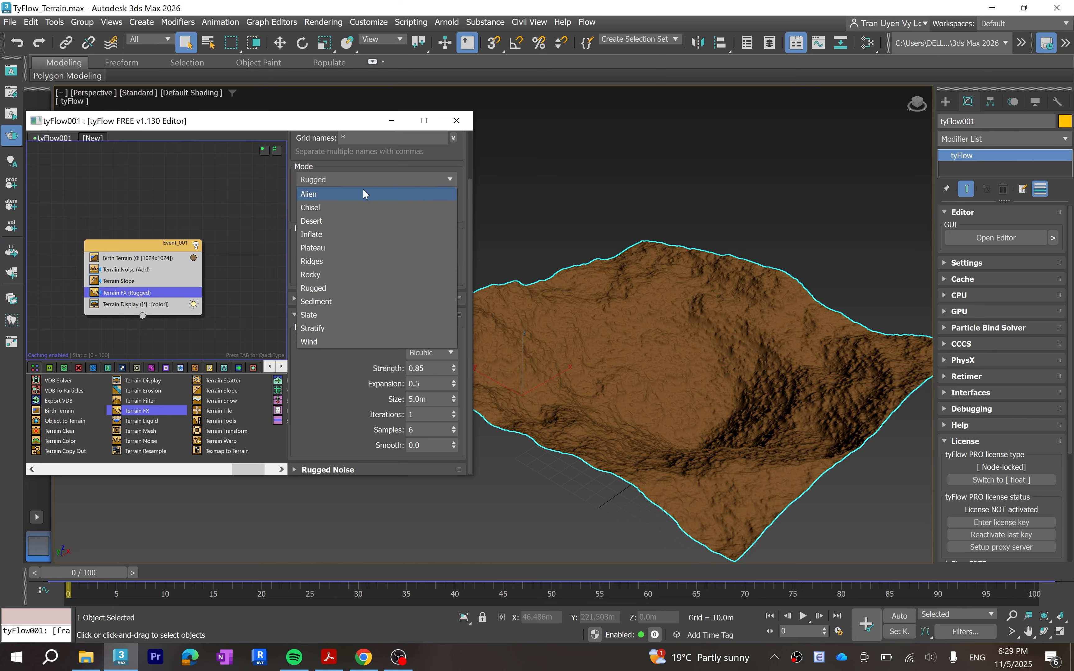
pyautogui.click(341, 207)
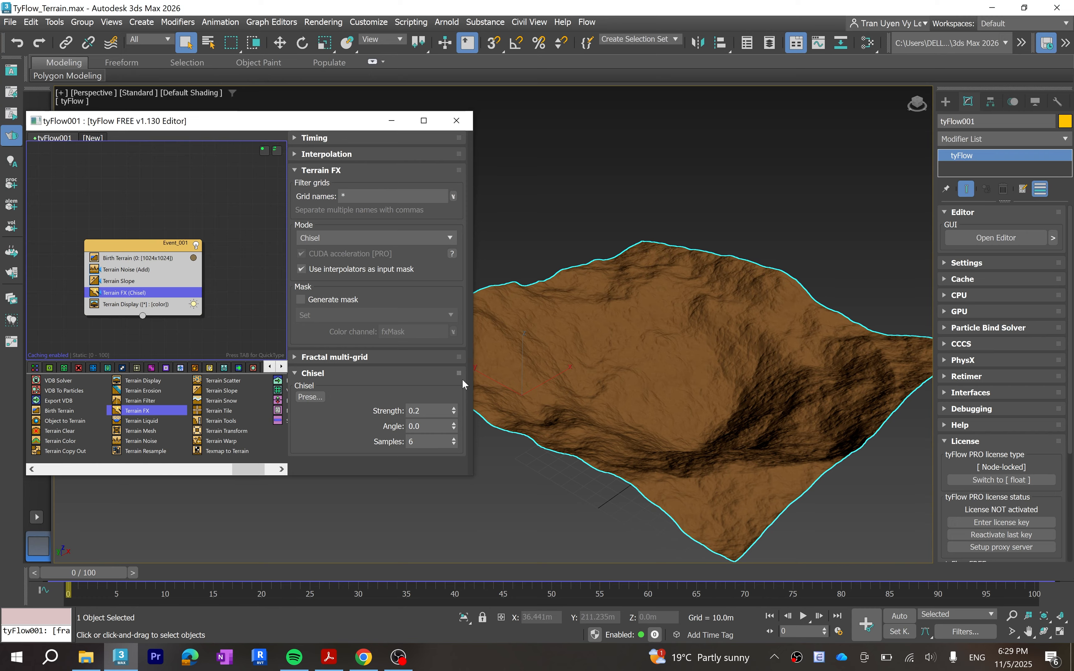
# - Try the Carve, Erode and Roughen presets on the Terrain FX Chisel effect
pyautogui.click(310, 397)
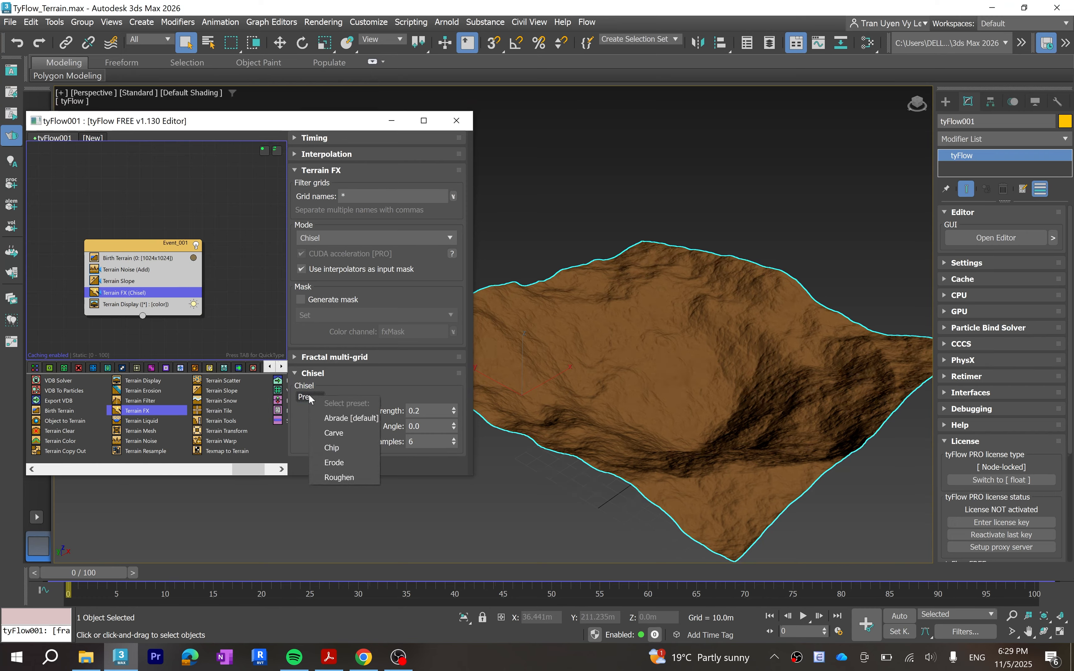
pyautogui.click(328, 434)
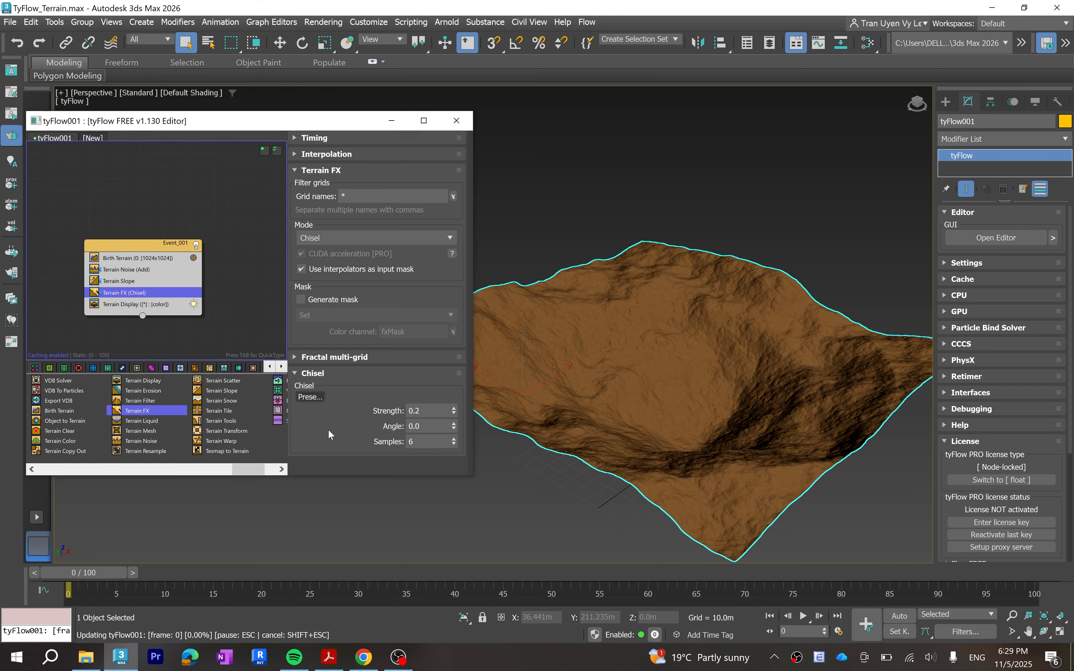
pyautogui.click(309, 399)
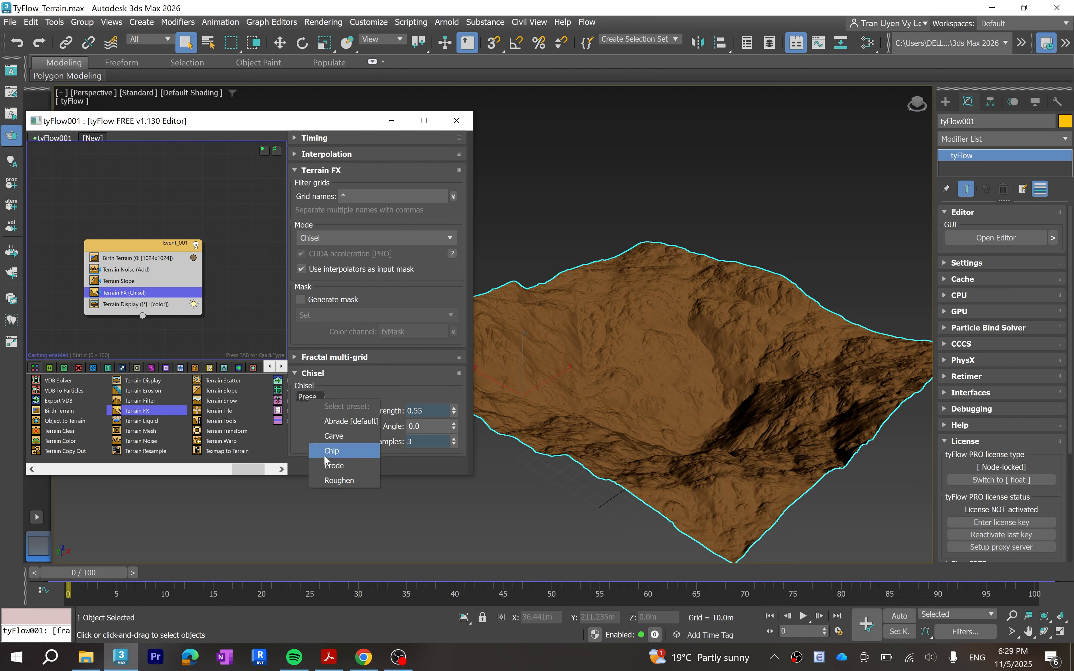
pyautogui.click(328, 464)
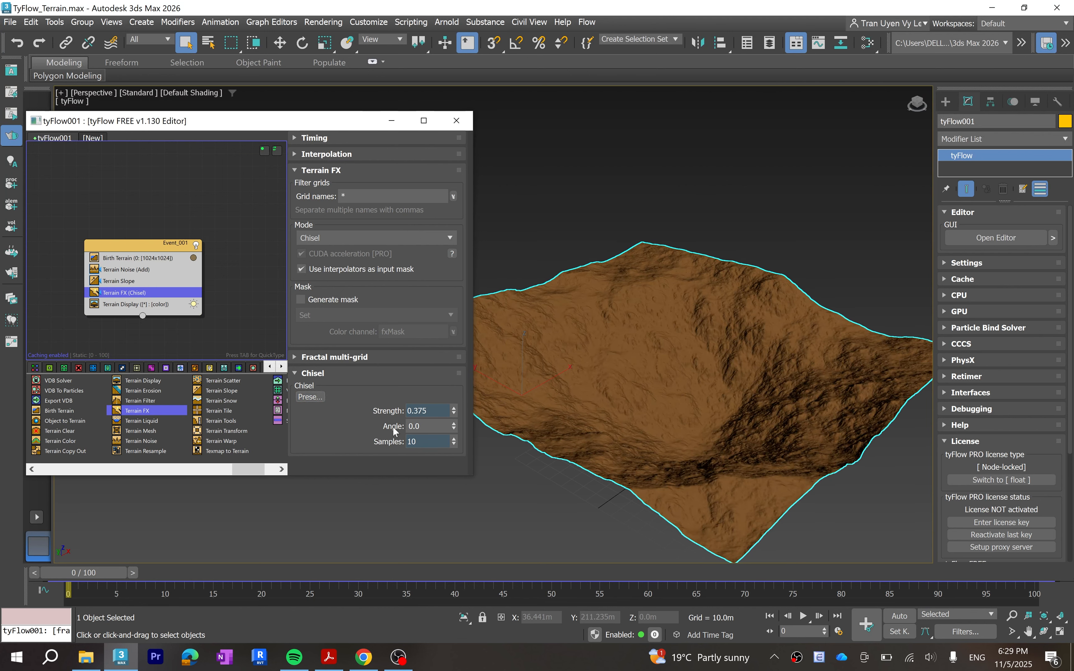
pyautogui.click(317, 402)
pyautogui.click(346, 478)
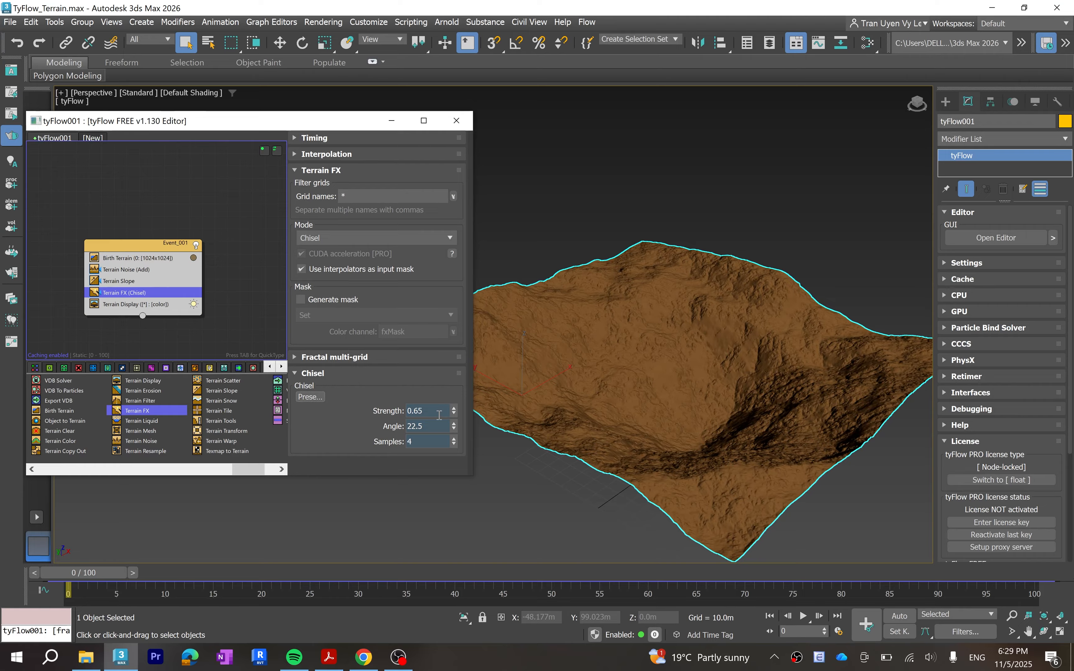
# - Set the Chisel strength to 1.0 on top of the Roughen preset
pyautogui.doubleClick(422, 415)
pyautogui.write('1')
pyautogui.press('Return')
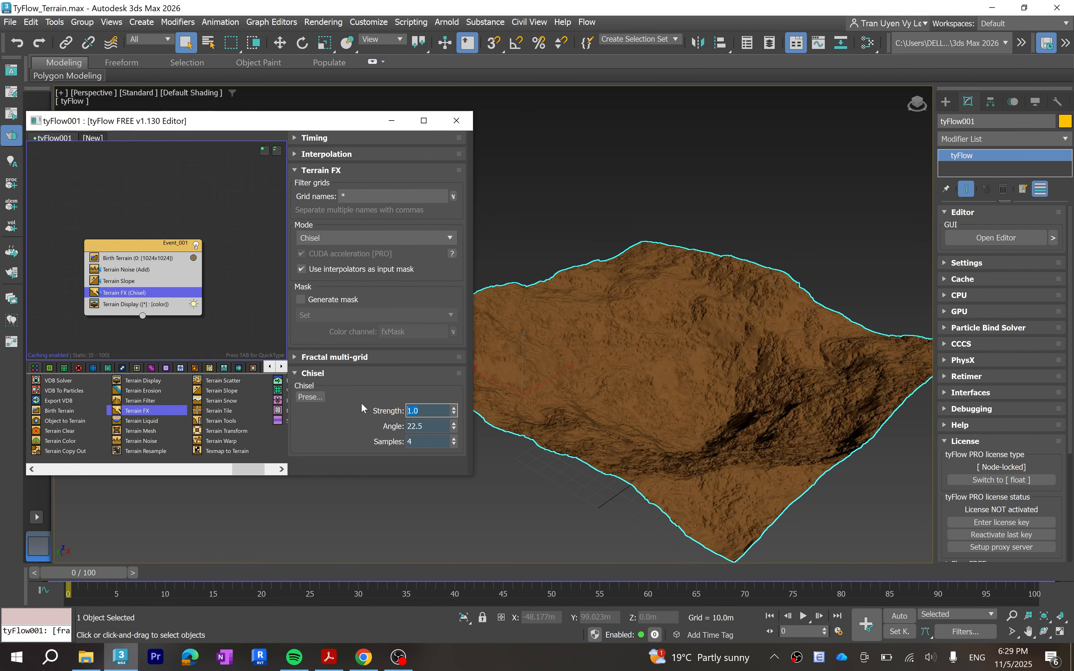
# - Apply the Carve preset to the Terrain FX Chisel effect
pyautogui.click(320, 398)
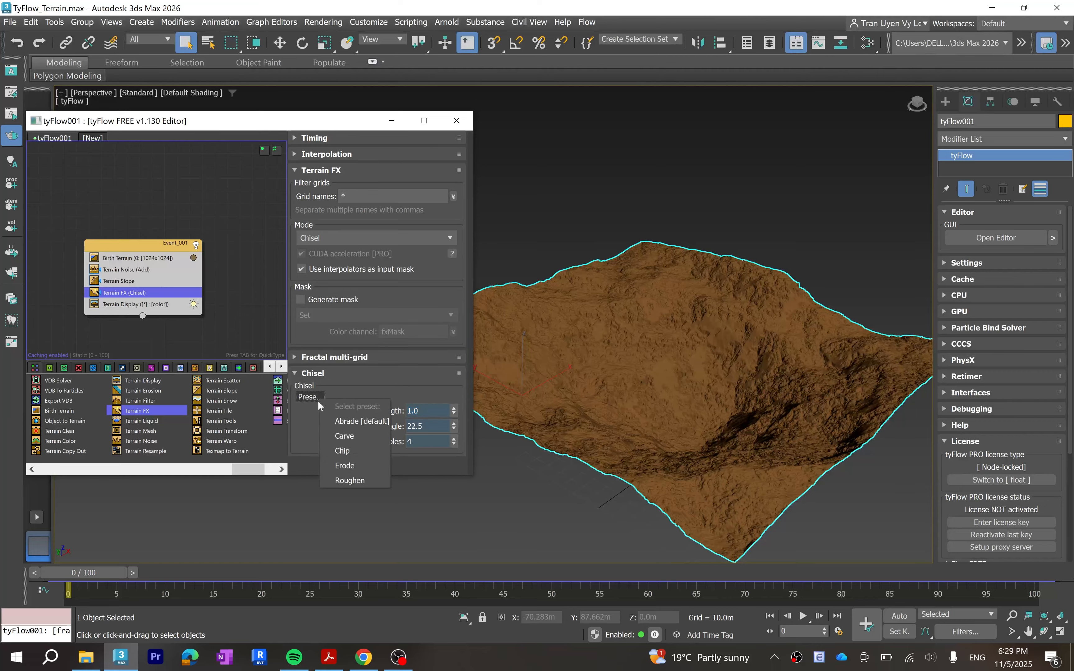
pyautogui.click(330, 429)
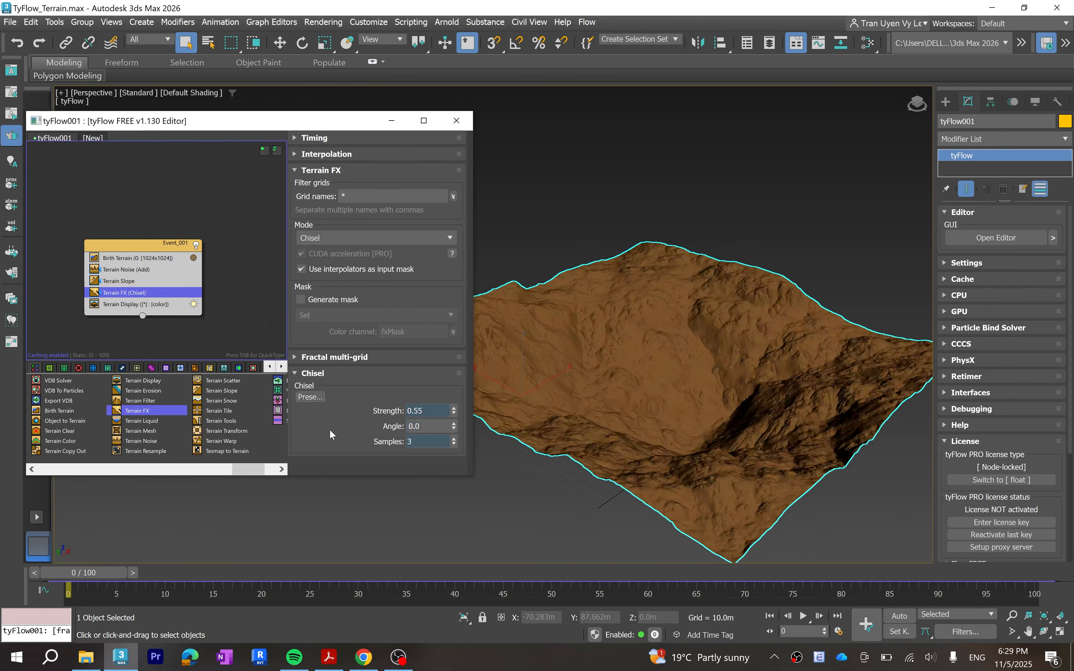
# - Set the Terrain FX Chisel effect to a strength of 0.5 with 6 samples
pyautogui.click(309, 397)
pyautogui.click(316, 415)
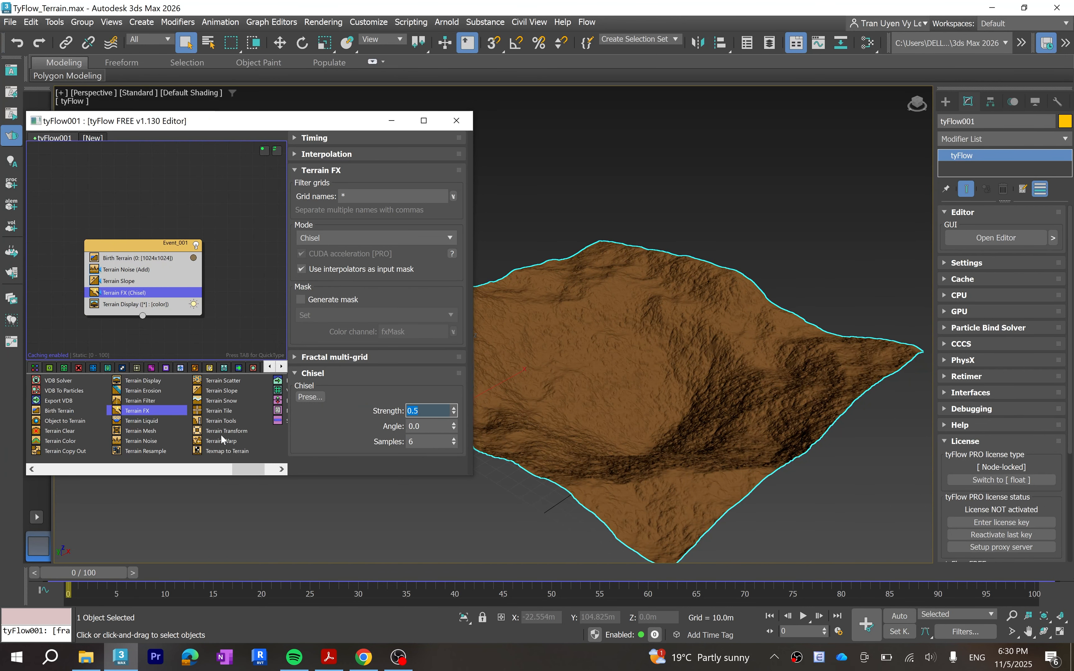
# - Add a Terrain Warp operator between Terrain FX and Terrain Display and look through its warp and noise settings
pyautogui.moveTo(221, 439); pyautogui.dragTo(153, 303)
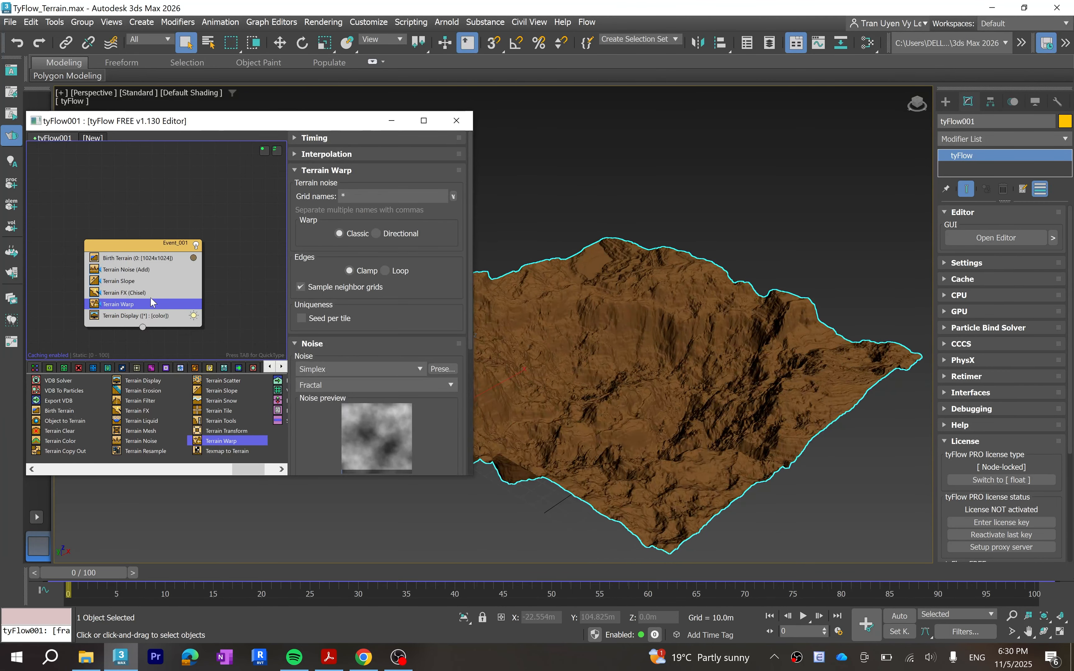
pyautogui.moveTo(471, 227); pyautogui.dragTo(465, 319)
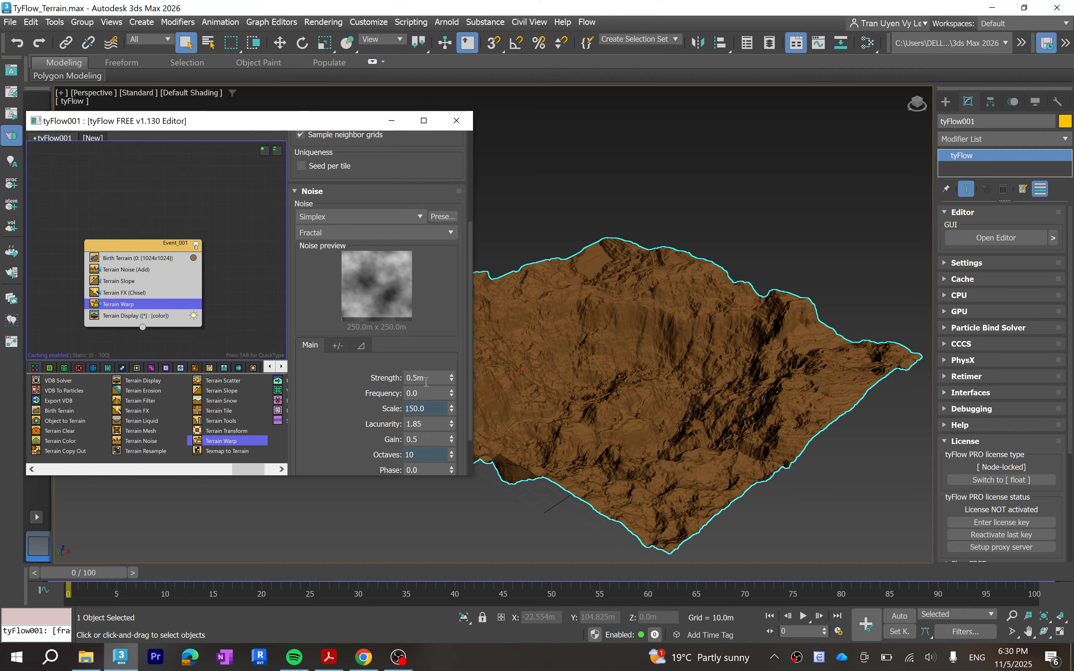
pyautogui.moveTo(472, 320); pyautogui.dragTo(478, 238)
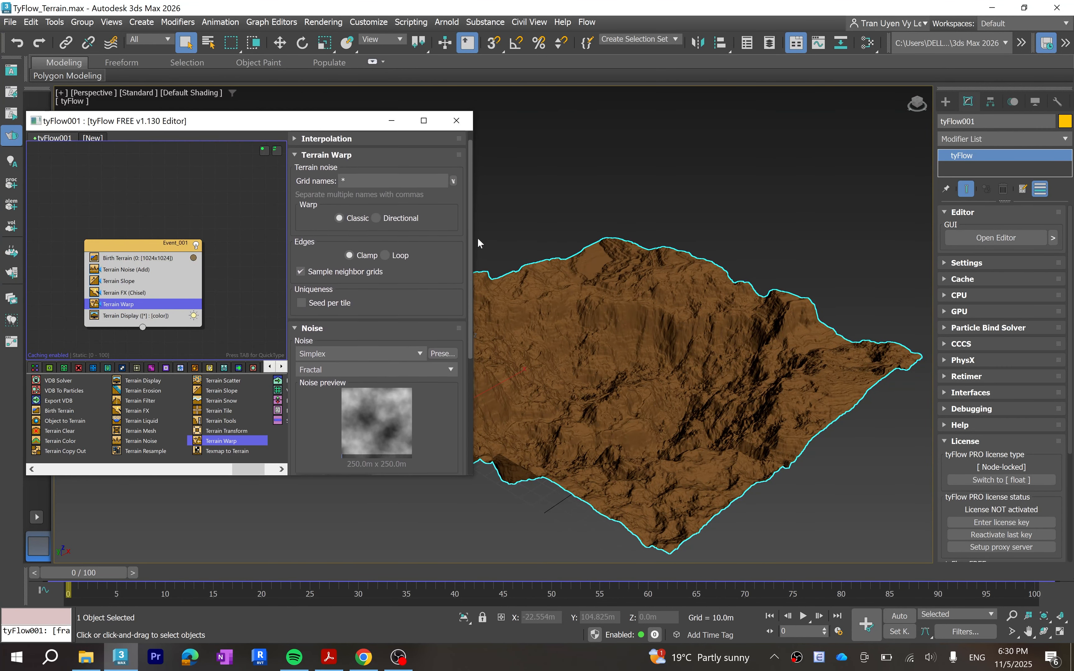
pyautogui.click(414, 375)
pyautogui.click(413, 375)
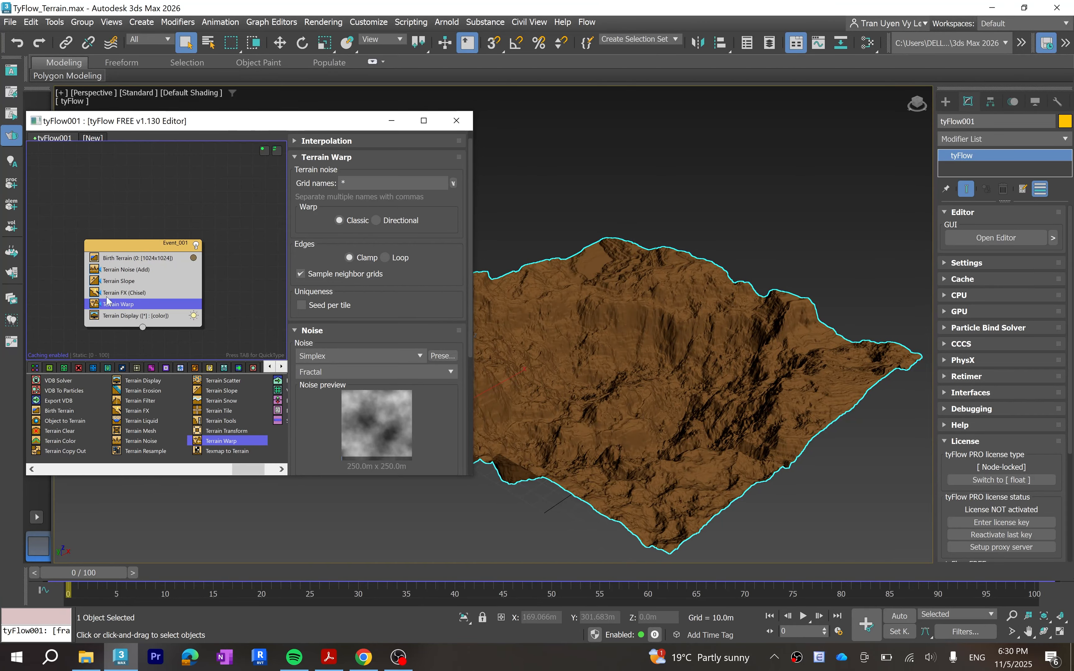
# - Adjust the curve at the third point of the Terrain Slope operator's radial gradient
pyautogui.click(192, 295)
pyautogui.click(126, 281)
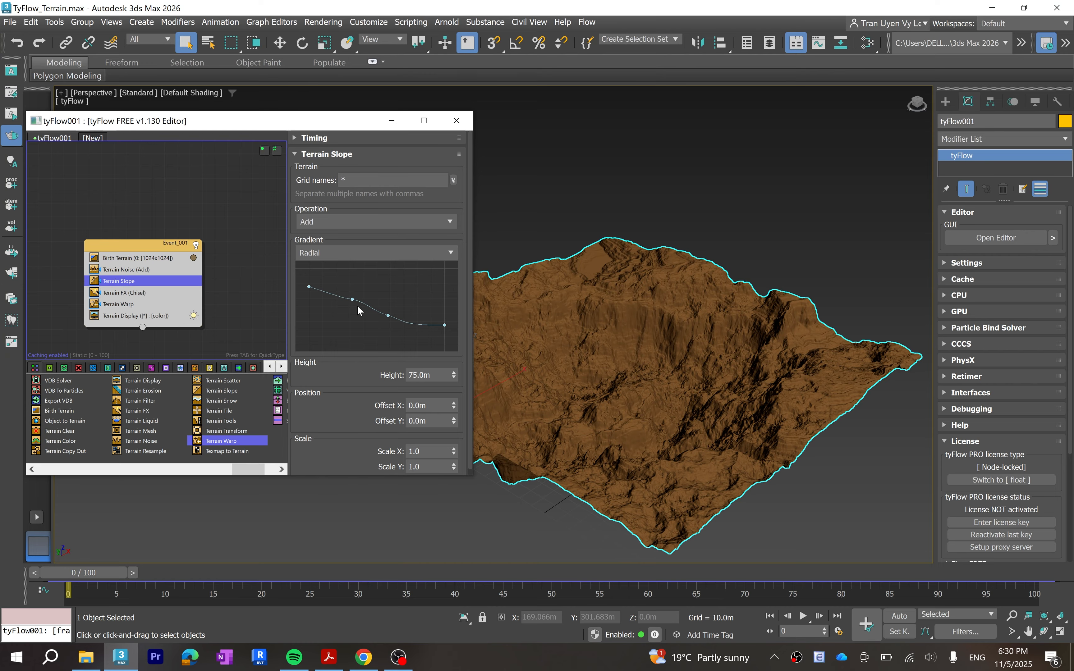
pyautogui.moveTo(388, 316); pyautogui.dragTo(408, 317)
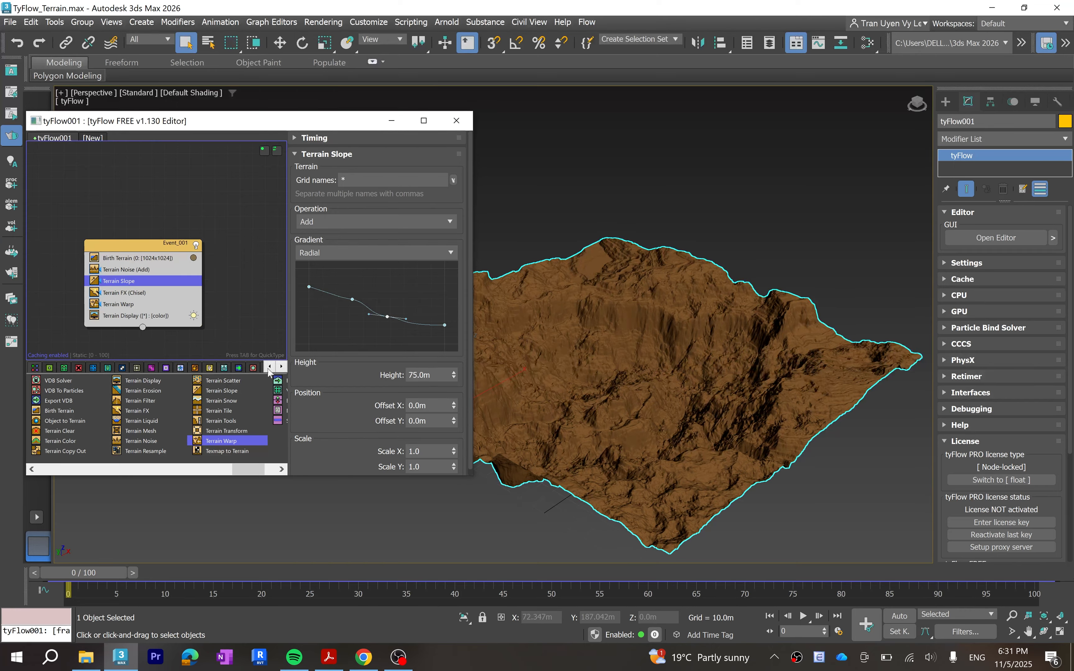
# - Switch Terrain Warp and Terrain FX off and on to compare their effects, leaving only Terrain Warp disabled
pyautogui.click(93, 305)
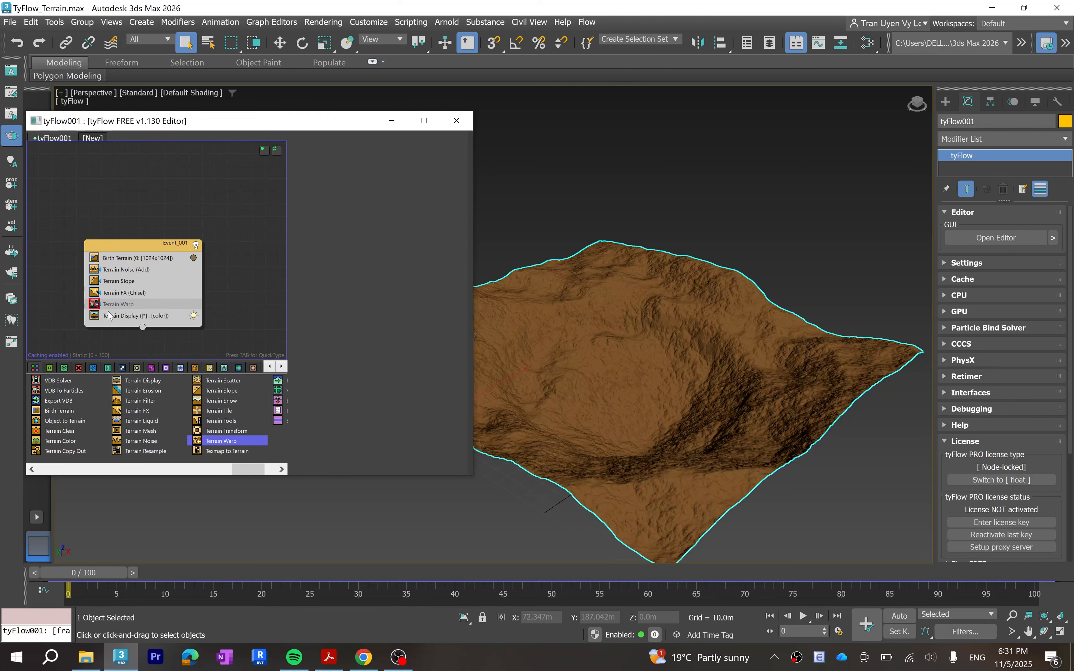
pyautogui.click(95, 305)
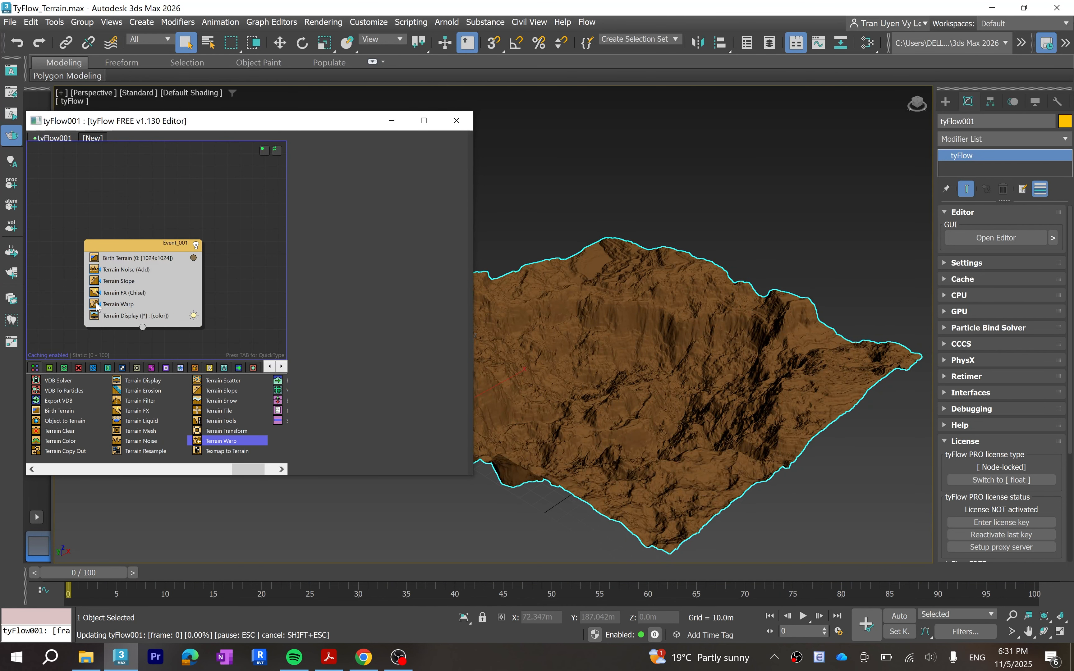
pyautogui.click(96, 303)
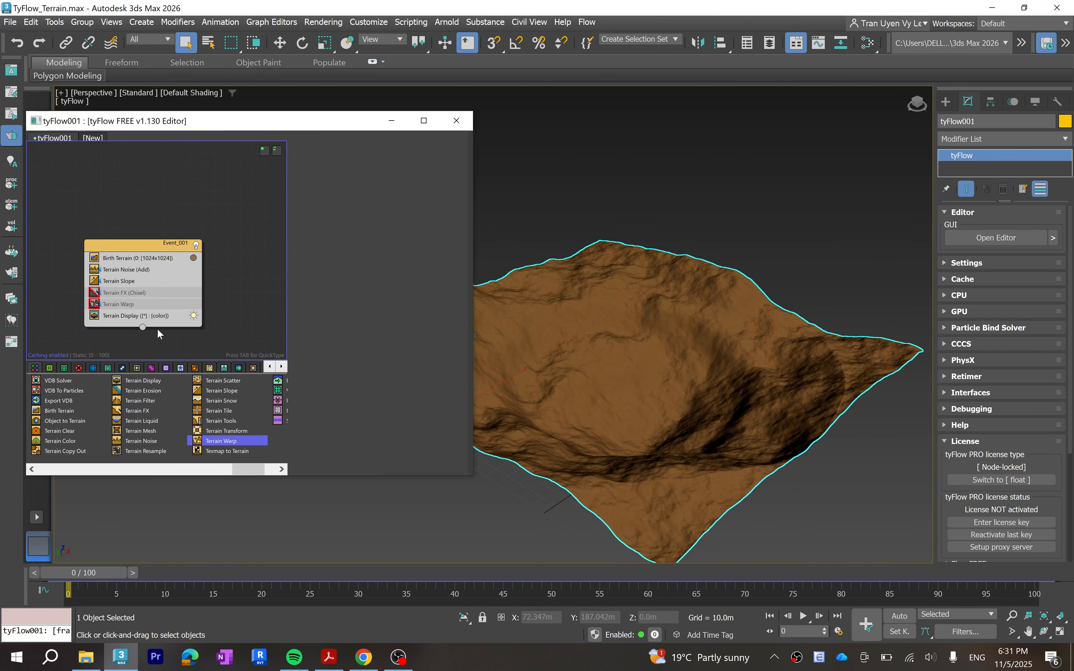
pyautogui.click(95, 292)
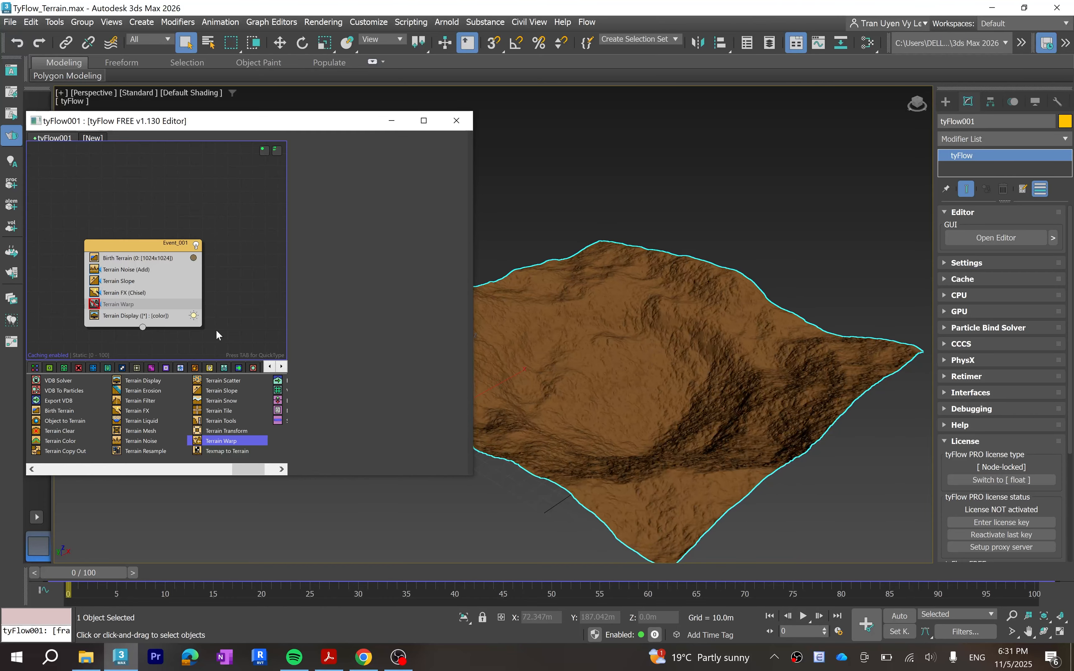
# - Set the Chisel strength to 0.2, add a Terrain Erosion operator after Terrain Display, and move the event higher in the graph
pyautogui.click(128, 292)
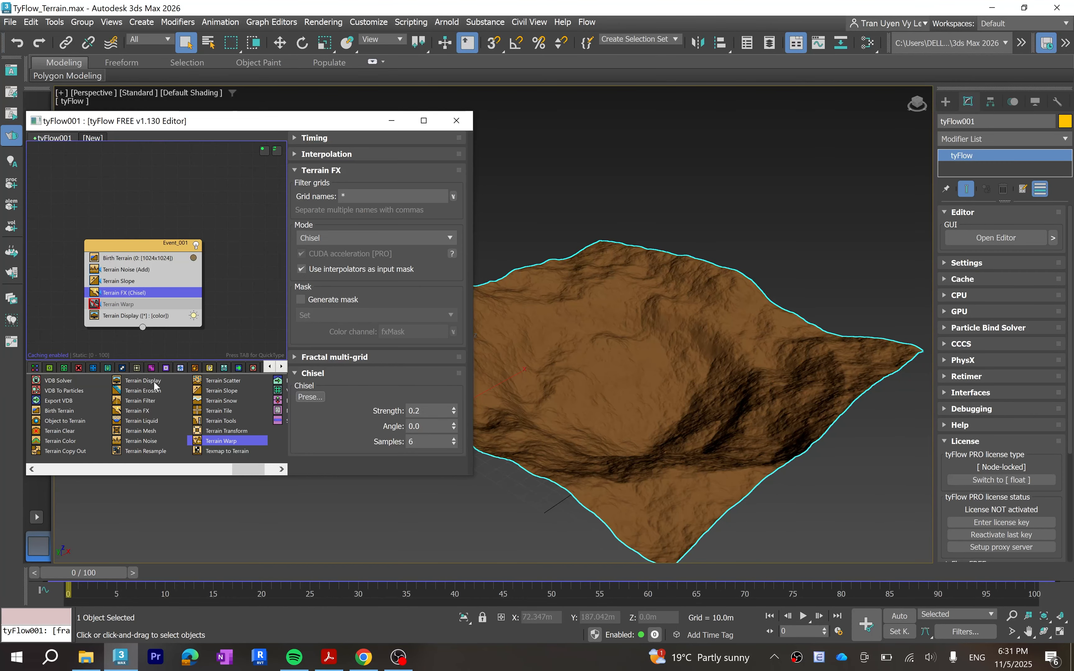
pyautogui.moveTo(152, 392); pyautogui.dragTo(130, 320)
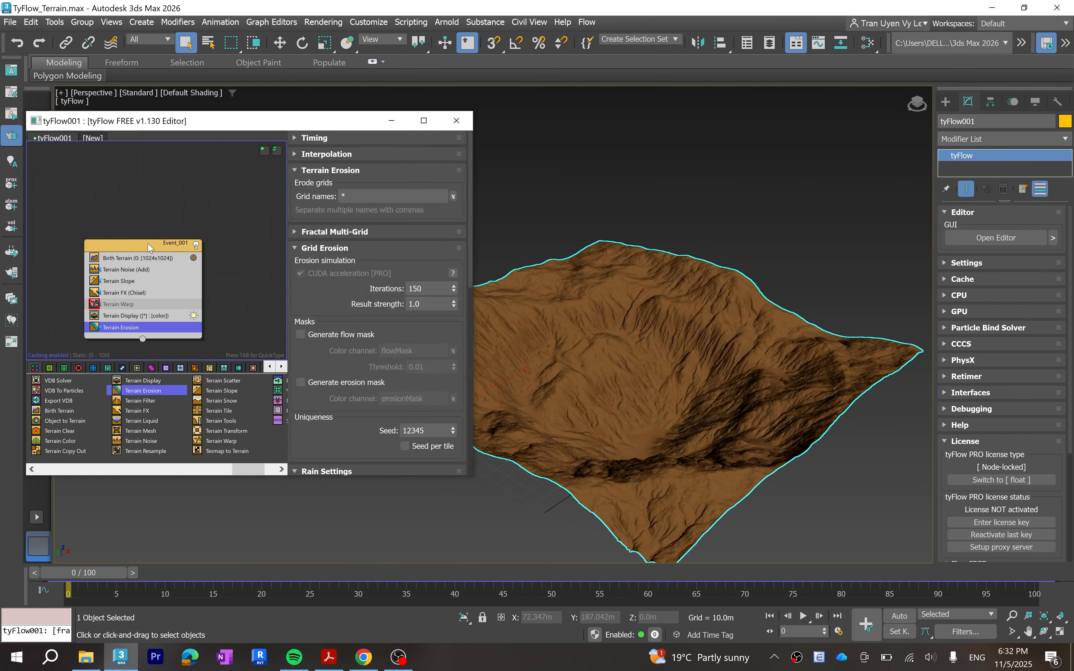
pyautogui.moveTo(149, 247); pyautogui.dragTo(144, 188)
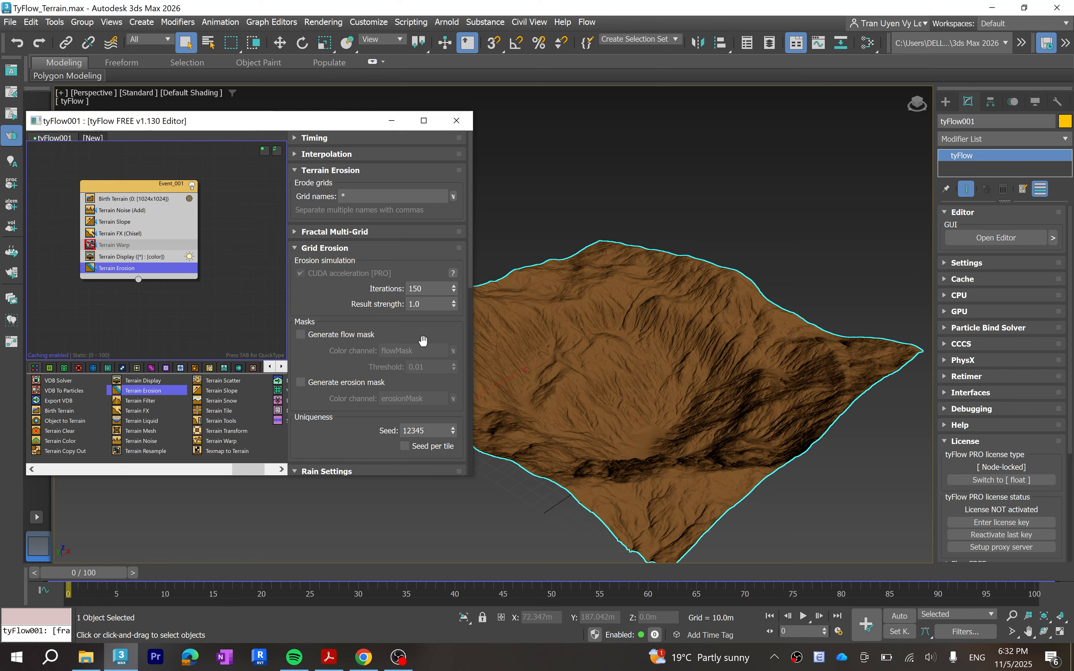
# - Apply the Deep Furrows preset to the Terrain Erosion rain settings
pyautogui.moveTo(472, 266); pyautogui.dragTo(463, 334)
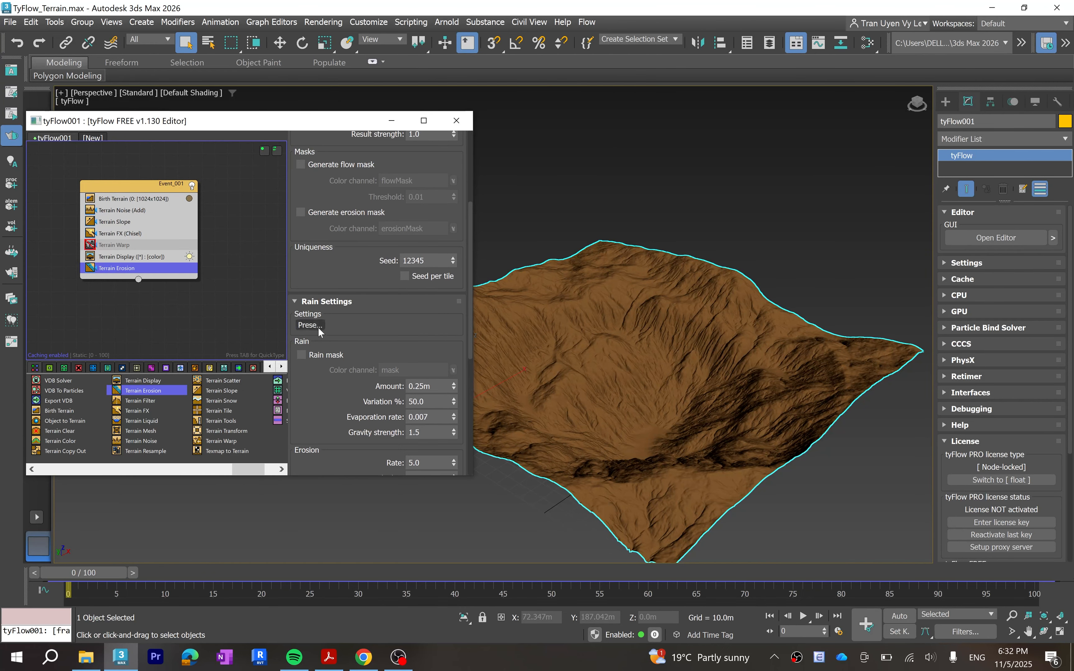
pyautogui.click(315, 326)
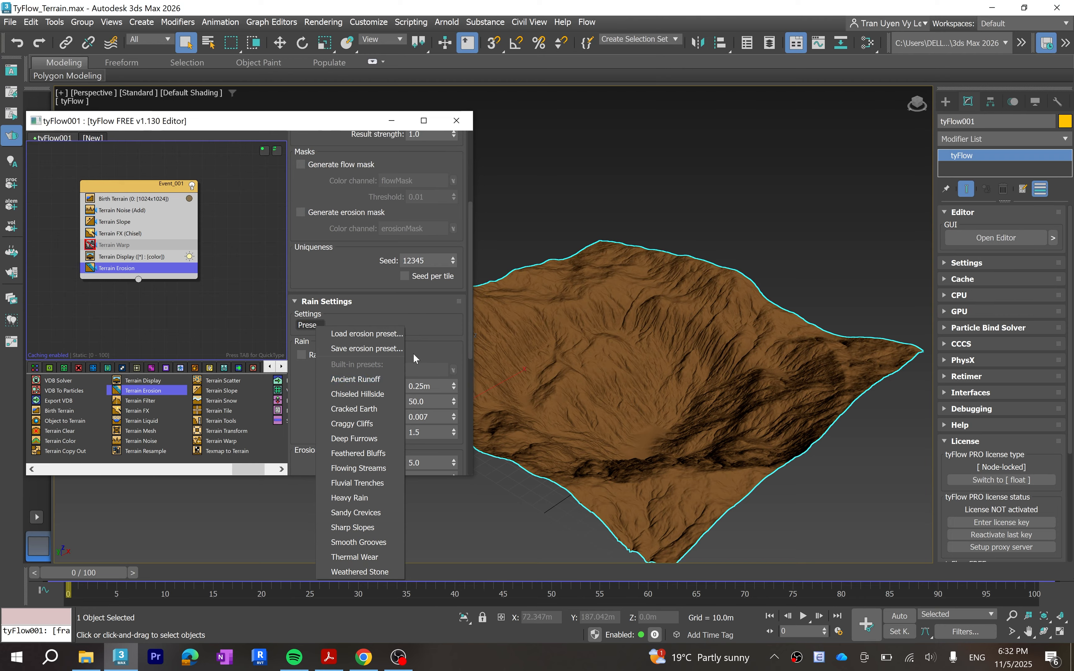
pyautogui.click(388, 439)
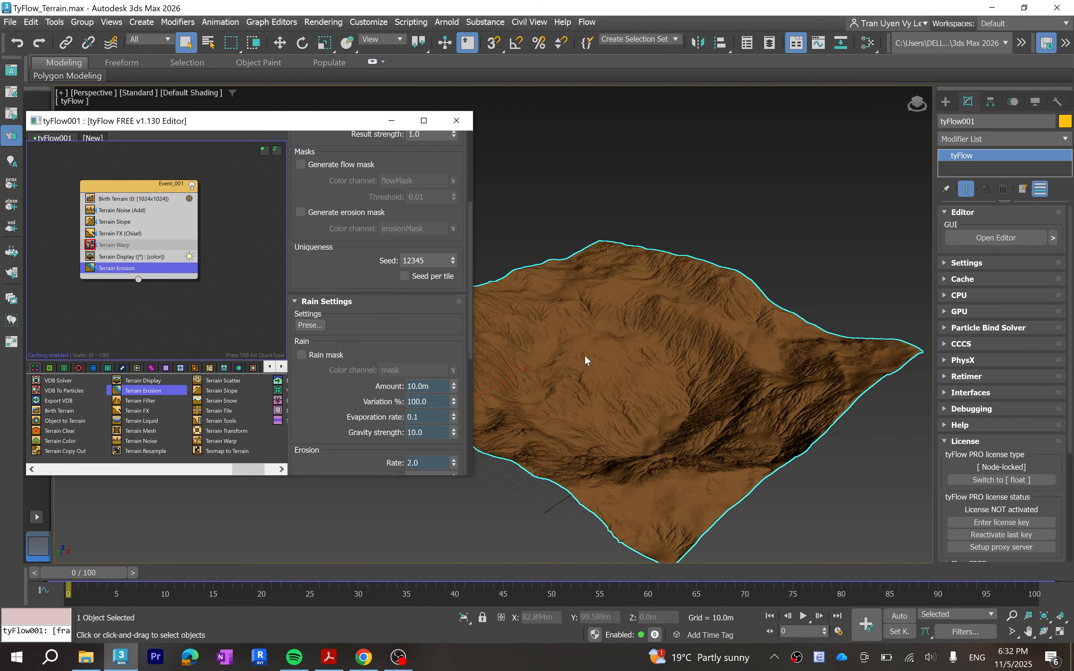
# - Examine the terrain's surface detail up close and from farther away
pyautogui.scroll(-3, 714, 381)
pyautogui.scroll(3, 667, 381)
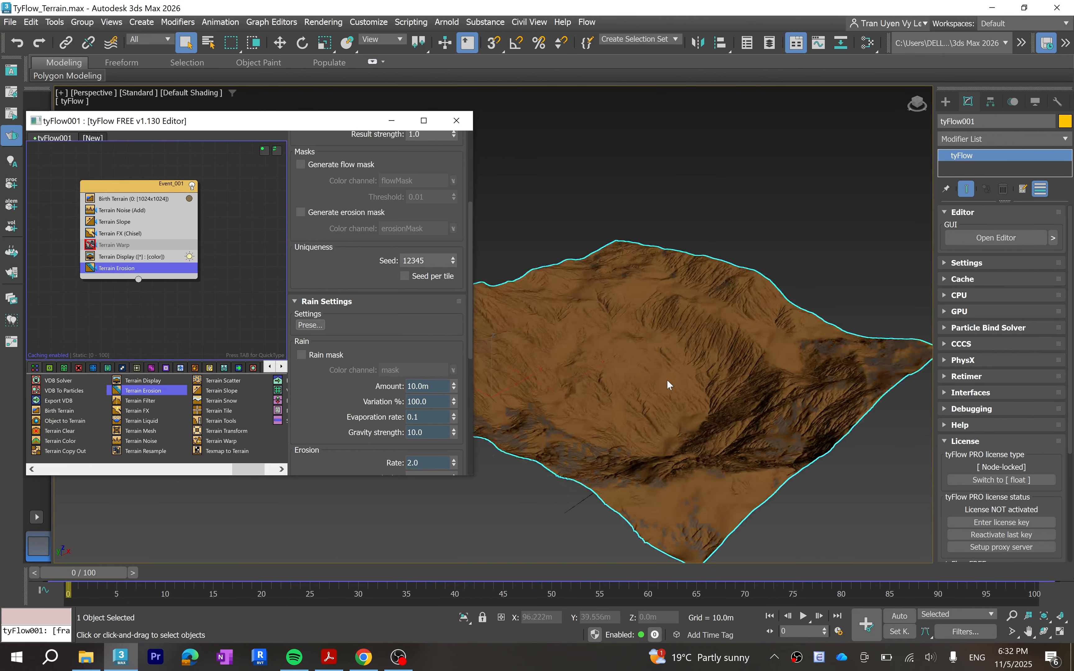
pyautogui.moveTo(663, 383); pyautogui.dragTo(700, 403, button='middle')
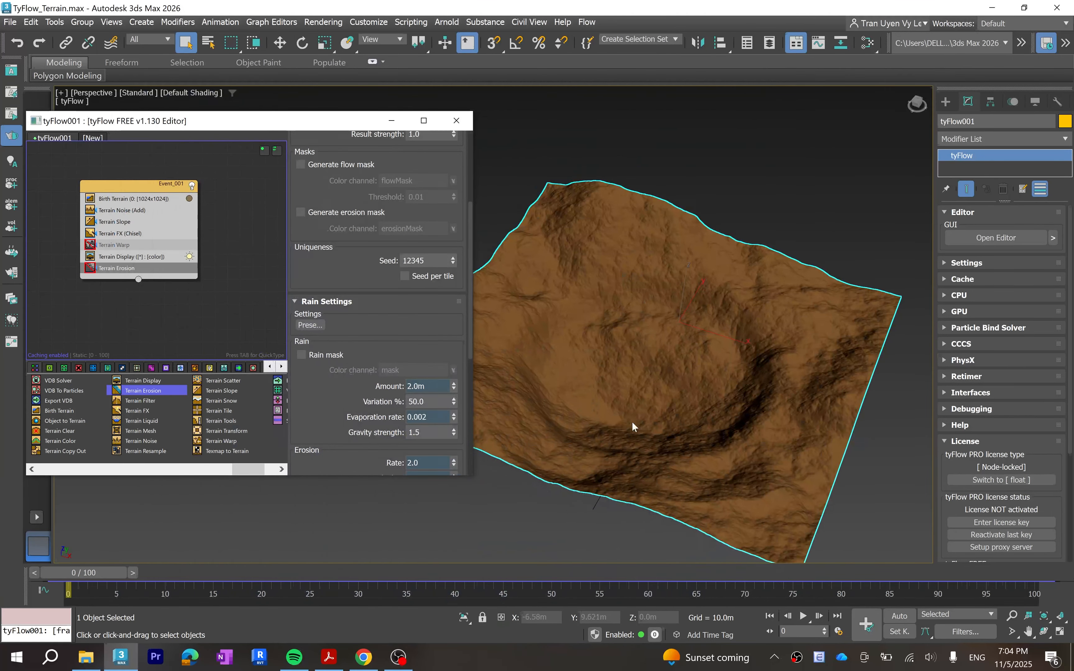
pyautogui.scroll(5, 650, 399)
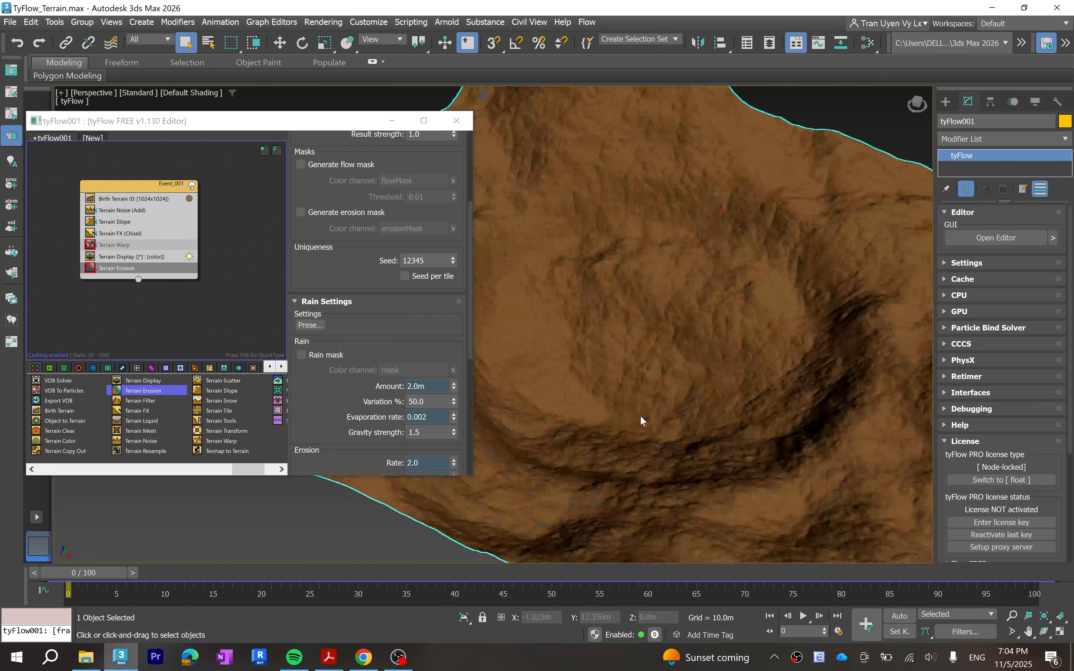
pyautogui.scroll(-8, 641, 416)
pyautogui.scroll(4, 642, 410)
pyautogui.scroll(1, 645, 405)
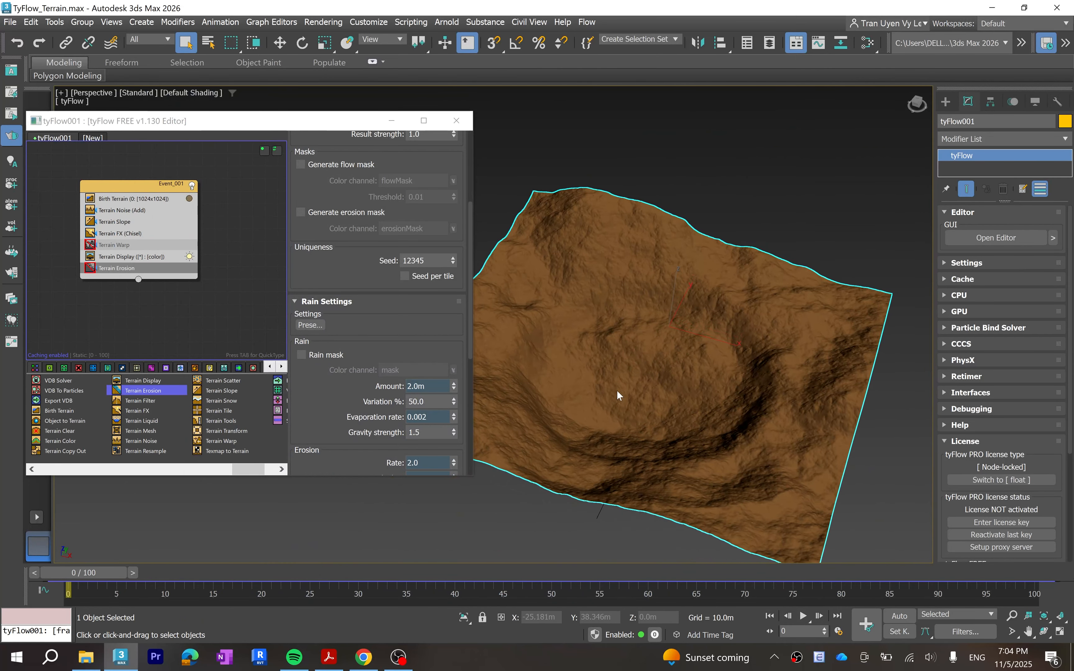
pyautogui.scroll(4, 608, 395)
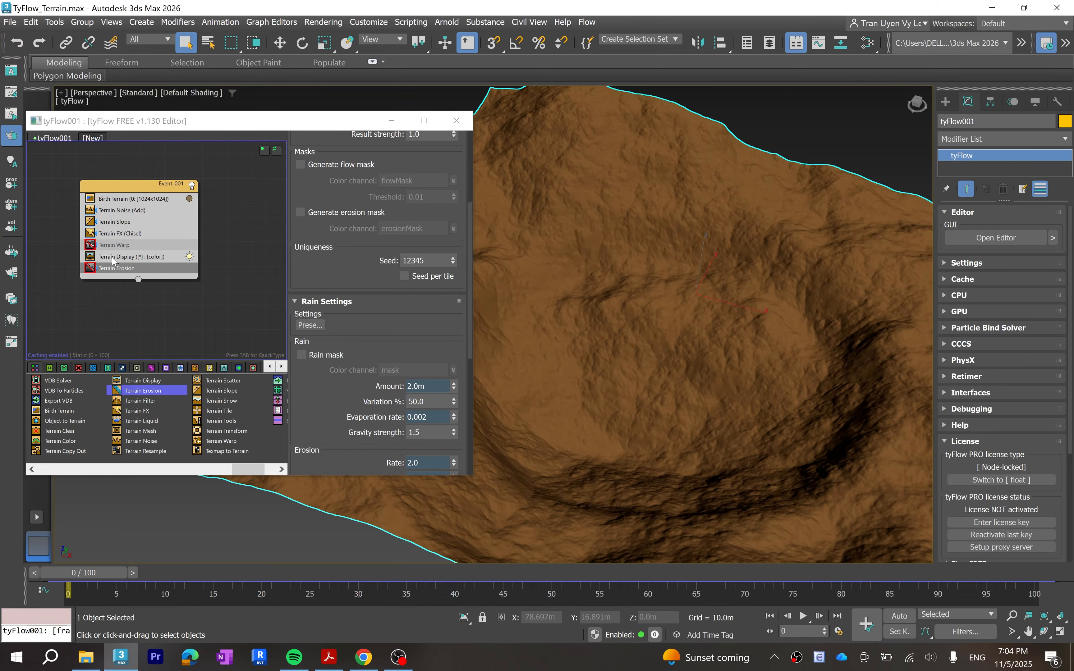
# - Re-enable the Terrain Warp operator and add a Terrain Color operator at the end of the event
pyautogui.click(92, 245)
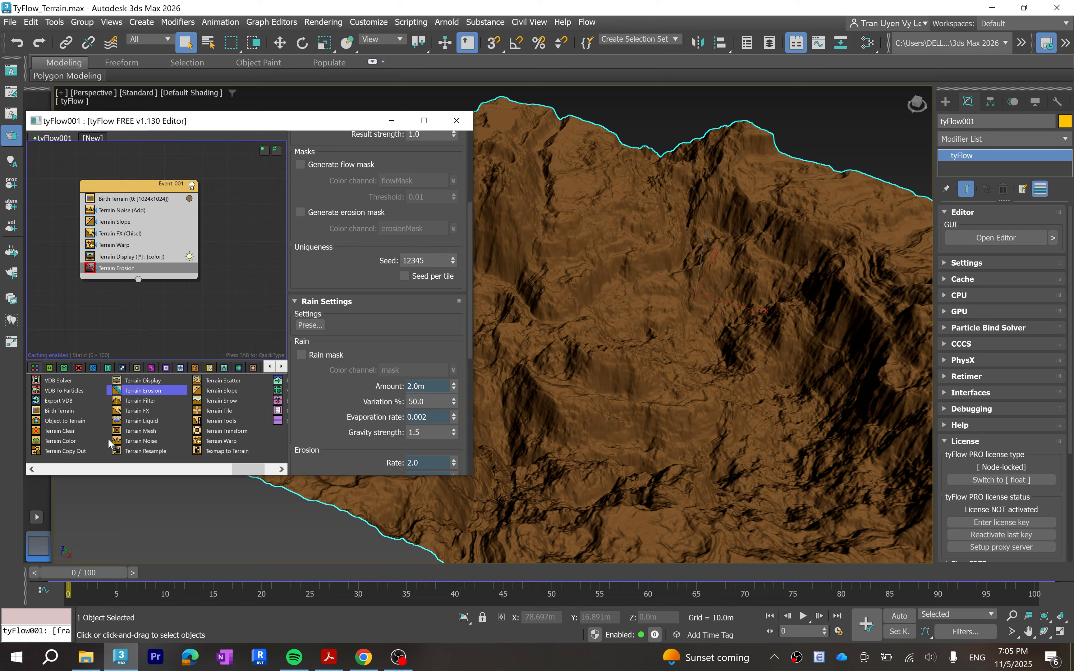
pyautogui.moveTo(44, 441); pyautogui.dragTo(112, 289)
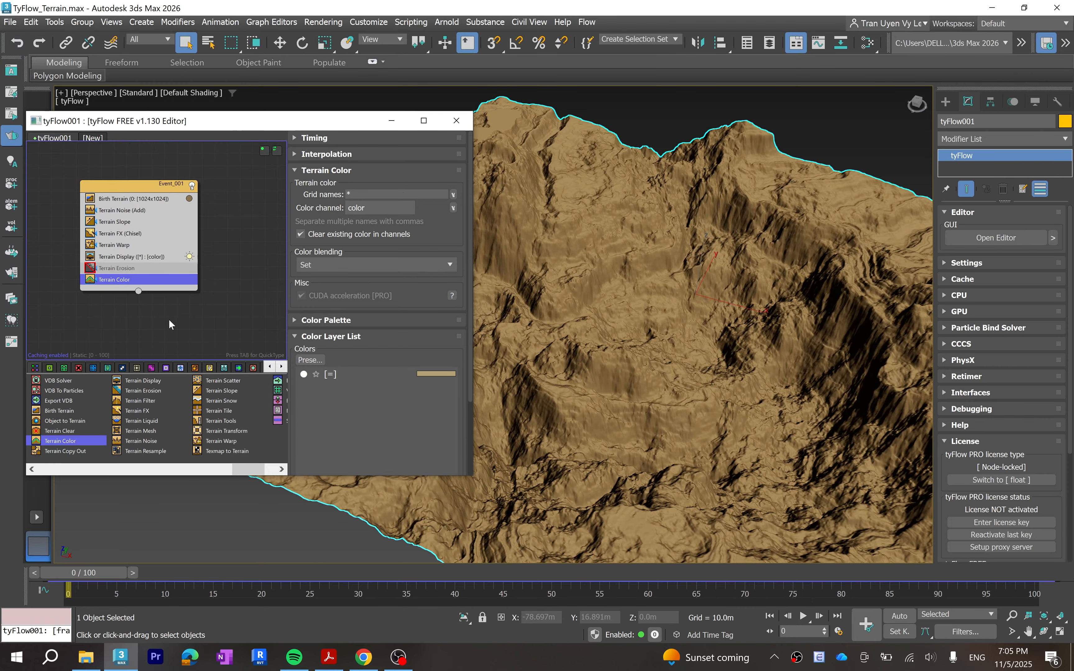
# - Apply the Highland Streams preset to the Terrain Color layer list
pyautogui.scroll(-3, 620, 348)
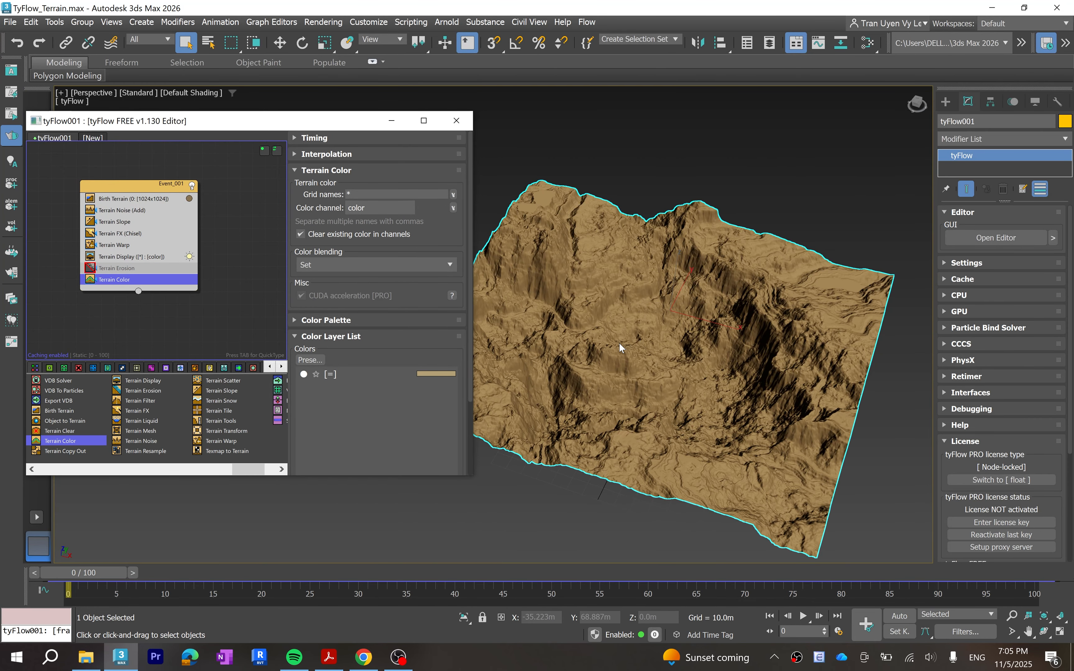
pyautogui.scroll(3, 619, 343)
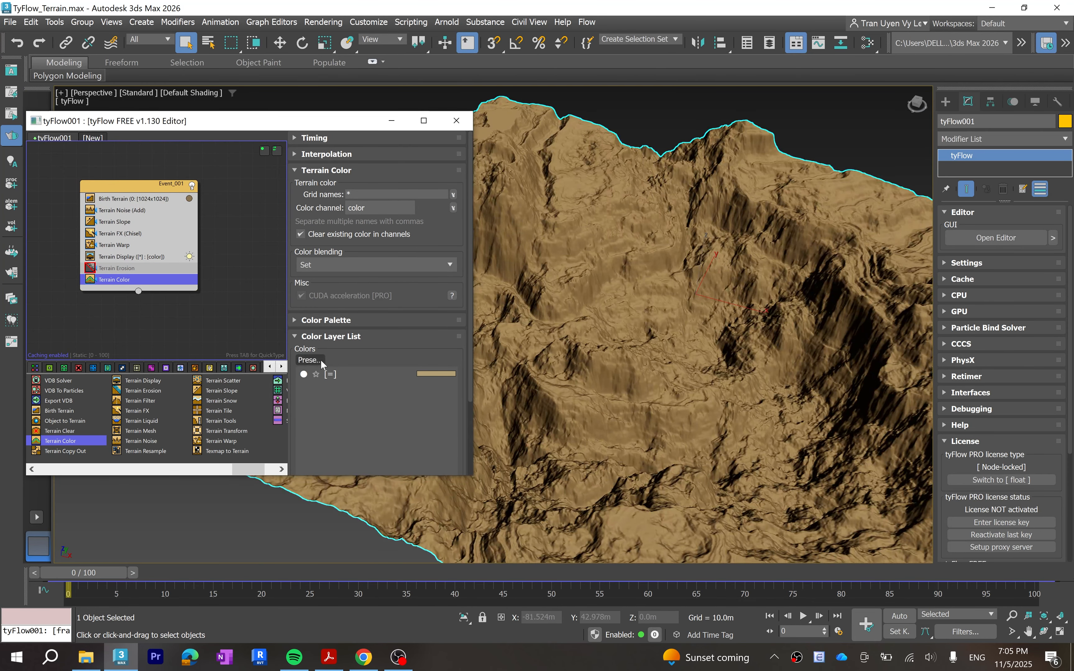
pyautogui.click(310, 359)
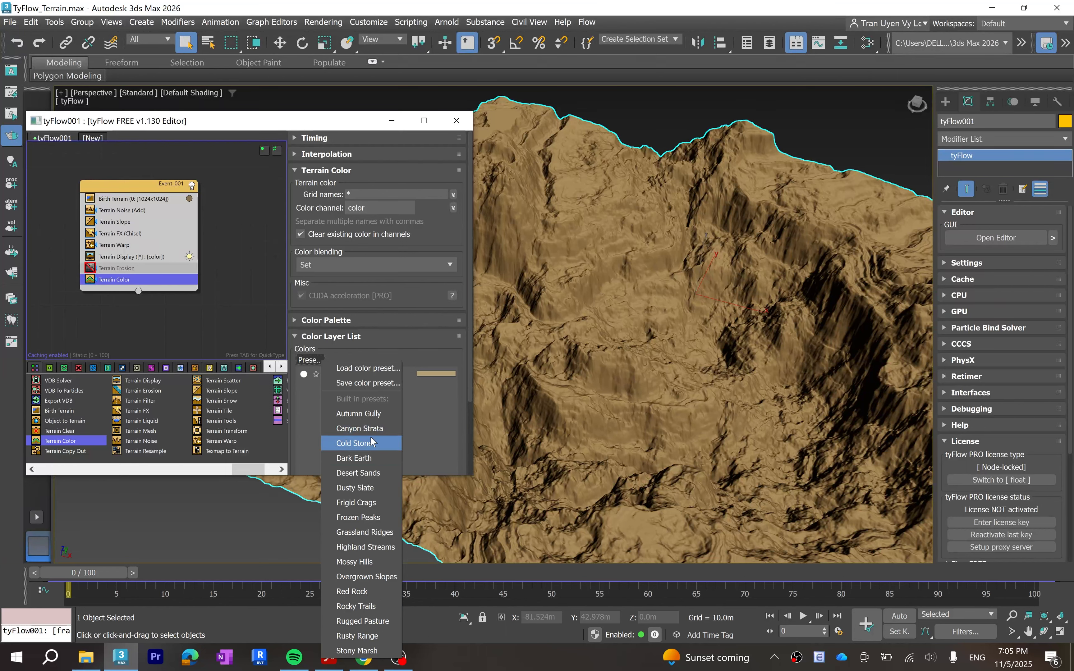
pyautogui.click(362, 548)
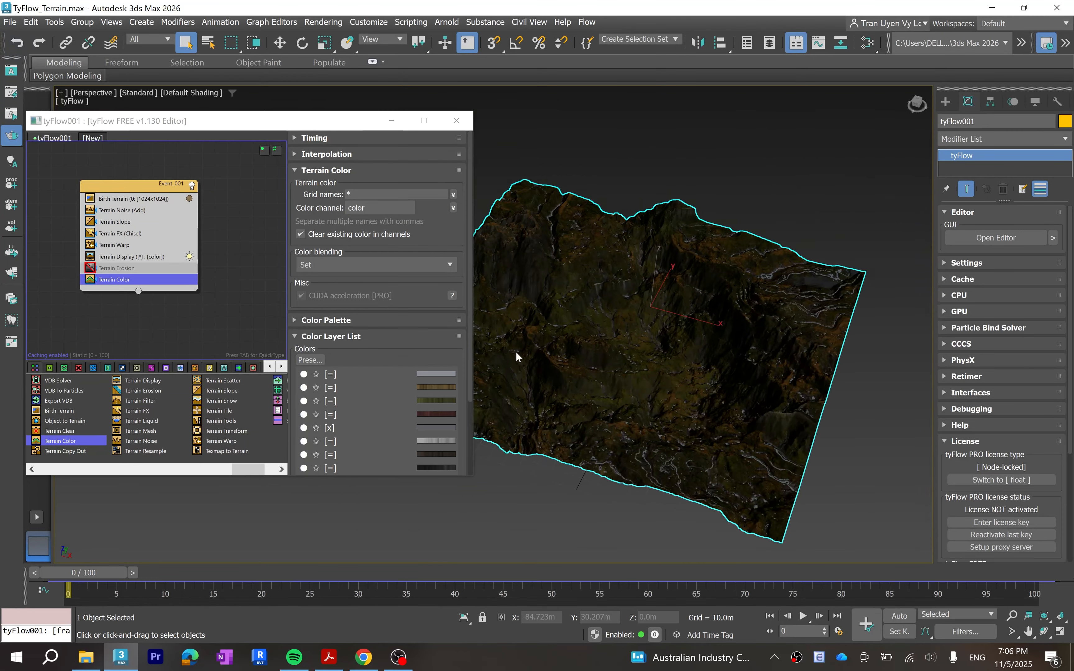
# - Disable the Terrain Warp operator and inspect the colored terrain from a new angle
pyautogui.click(90, 245)
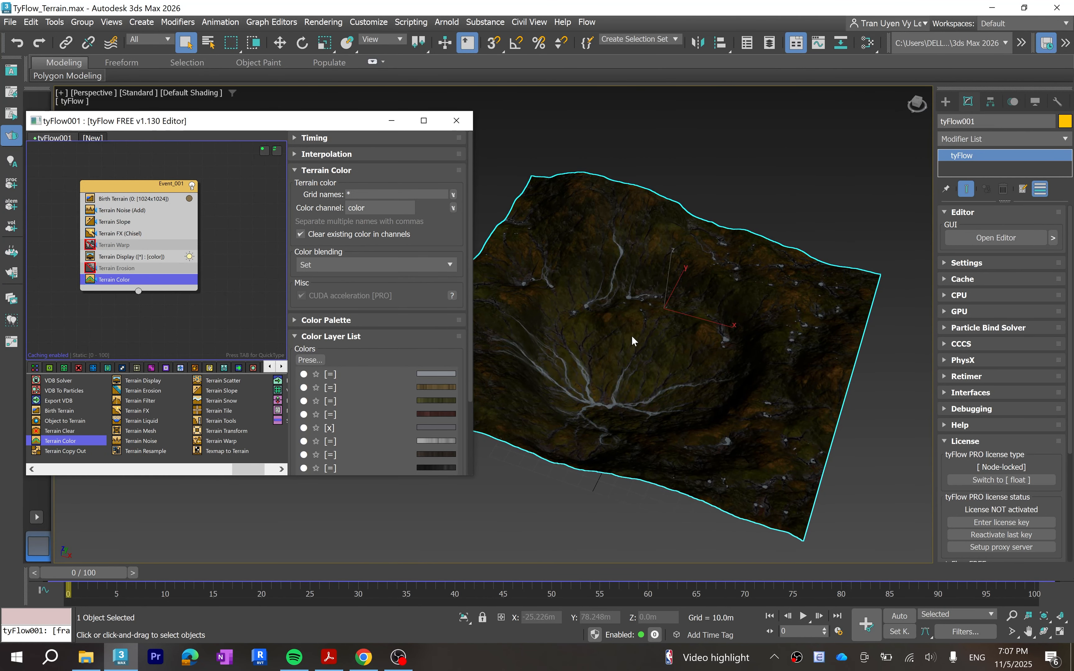
pyautogui.scroll(10, 701, 337)
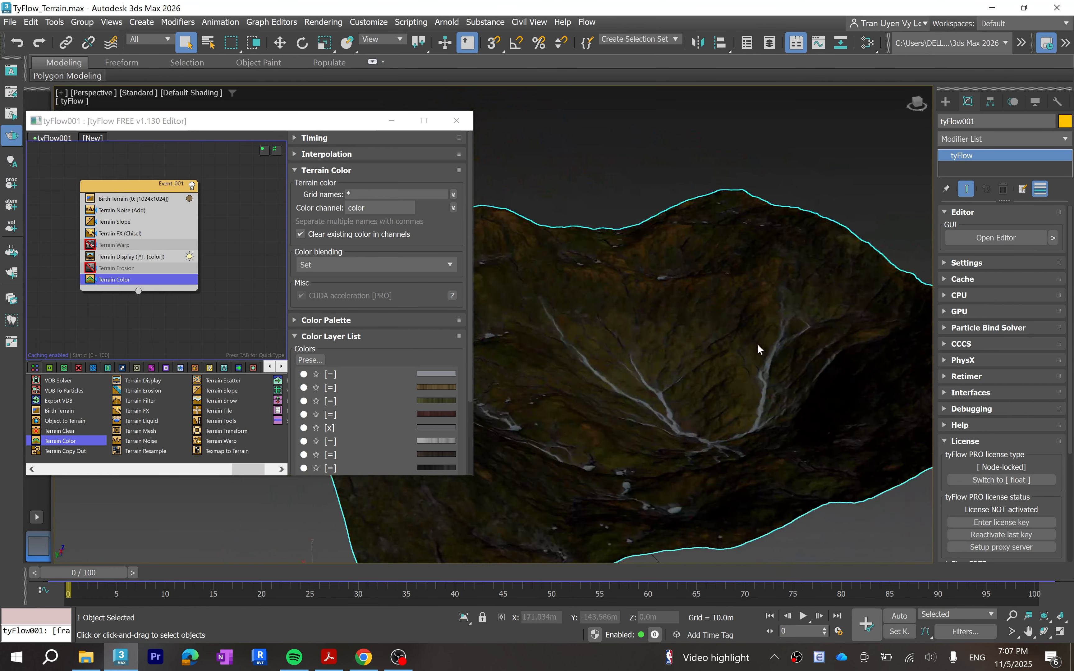
pyautogui.keyDown('alt'); pyautogui.moveTo(758, 345); pyautogui.dragTo(822, 371, button='middle'); pyautogui.keyUp('alt')
pyautogui.scroll(-4, 822, 371)
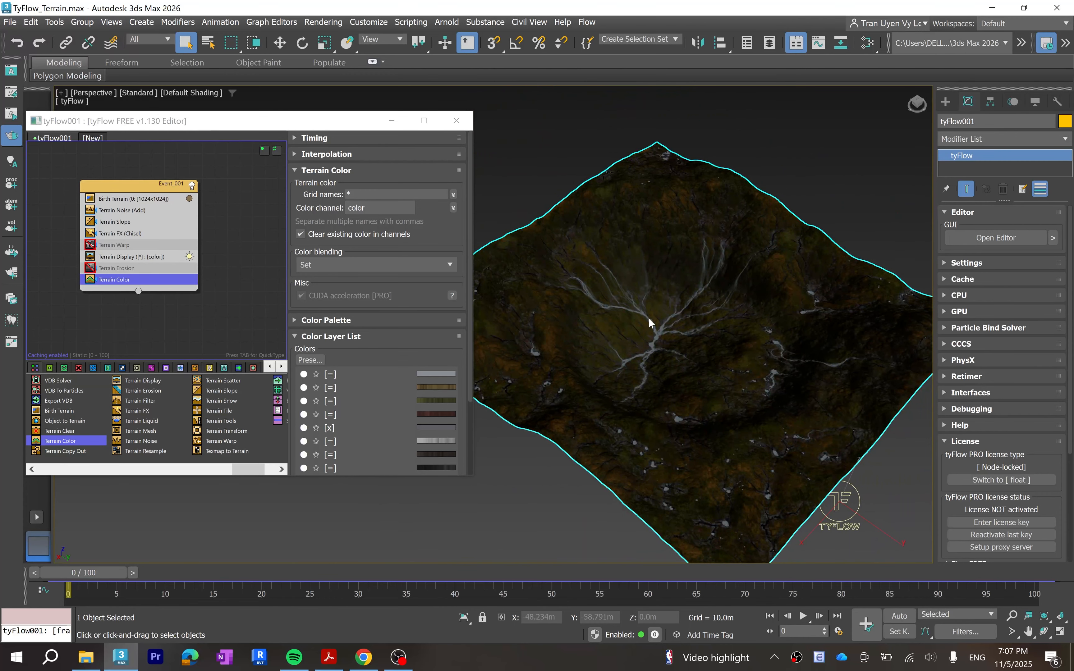
# - Try the Cold Stone color preset on the terrain, and replace it with the Autumn Gully preset
pyautogui.click(316, 361)
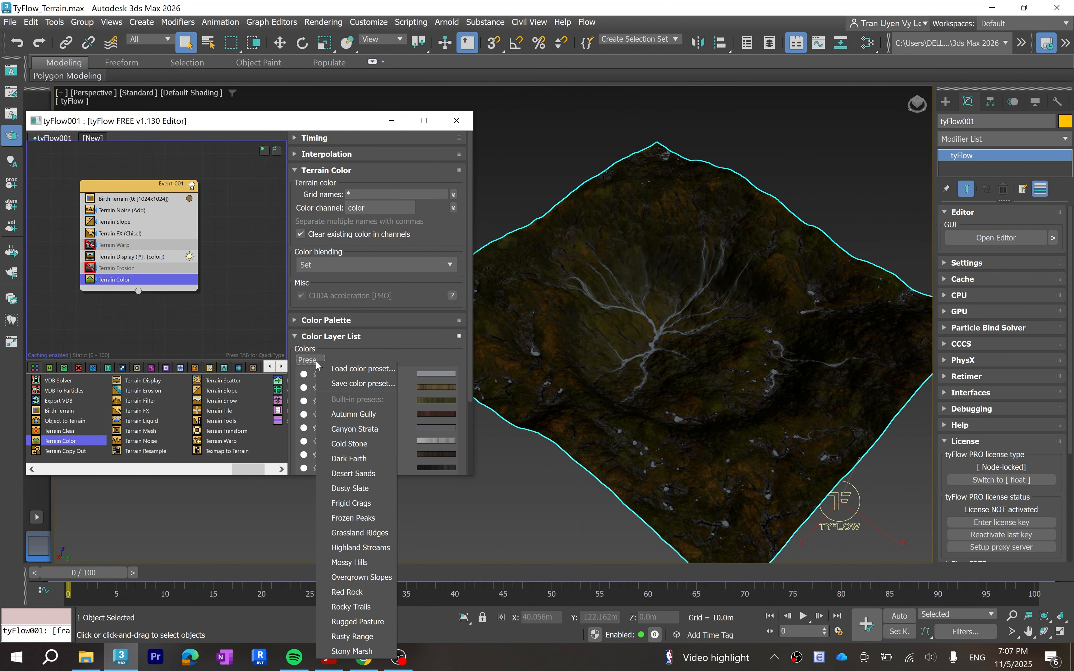
pyautogui.click(365, 438)
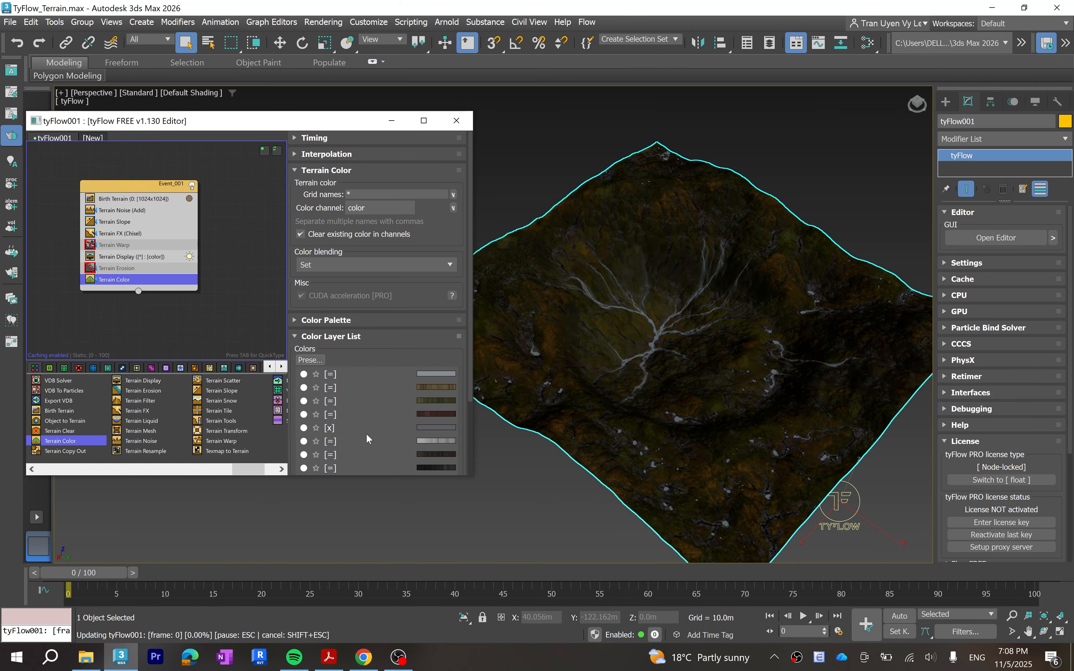
pyautogui.click(313, 360)
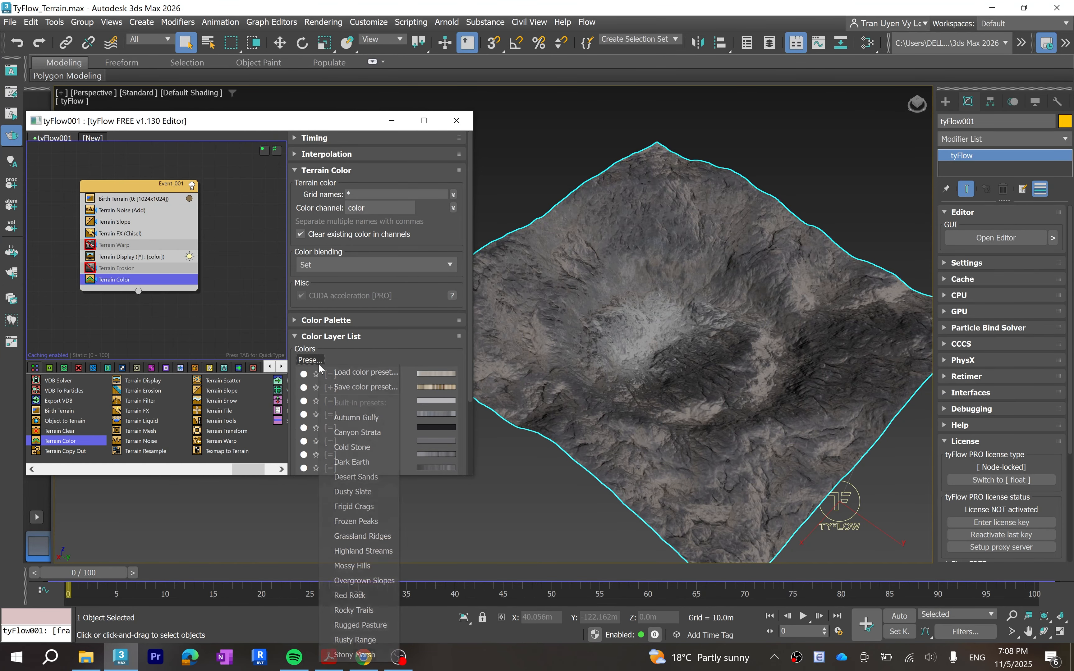
pyautogui.click(348, 418)
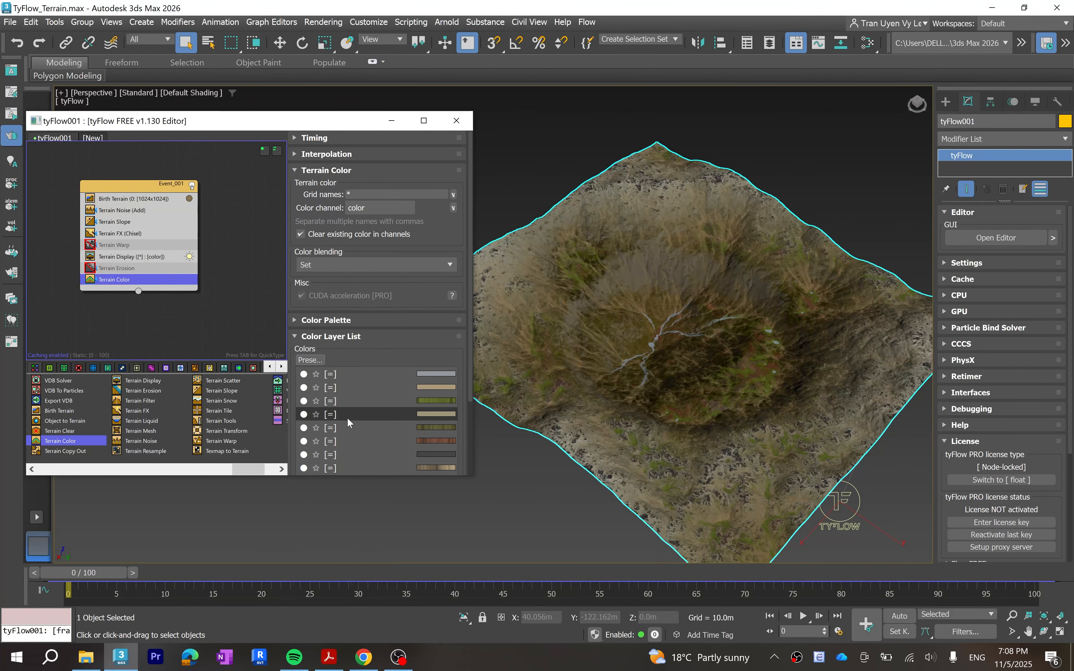
# - Add a Terrain Mesh operator between Terrain Color and Terrain Display and review its vertex color and mesh tool options
pyautogui.keyDown('alt'); pyautogui.moveTo(641, 401); pyautogui.dragTo(695, 343, button='middle'); pyautogui.keyUp('alt')
pyautogui.scroll(3, 688, 359)
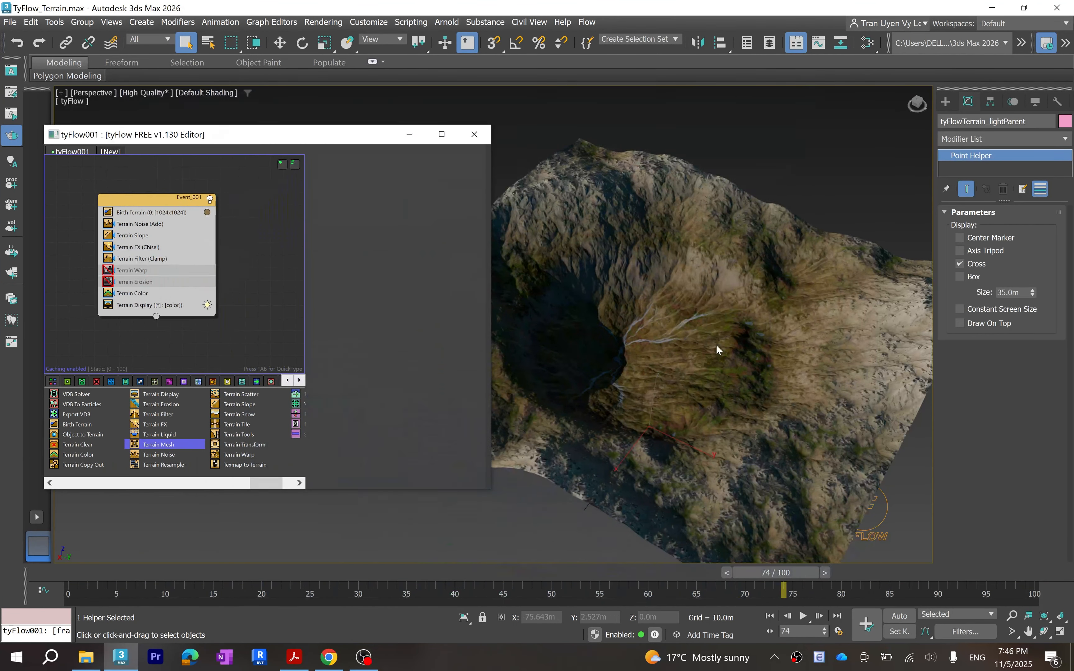
pyautogui.scroll(-3, 772, 320)
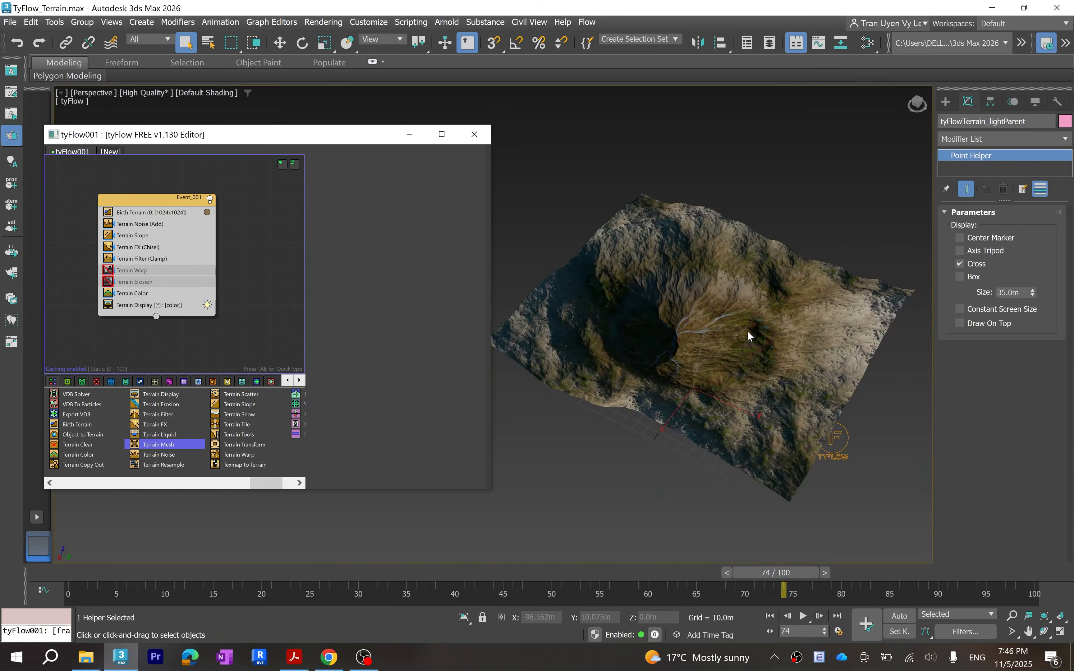
pyautogui.scroll(3, 750, 336)
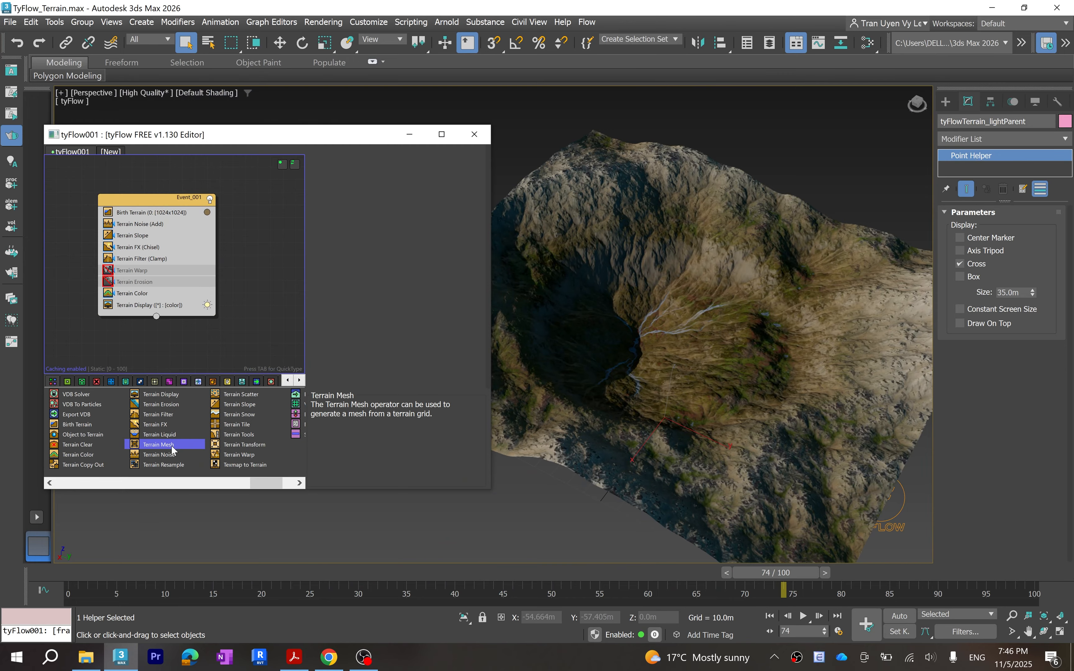
pyautogui.moveTo(175, 445); pyautogui.dragTo(126, 304)
pyautogui.click(127, 304)
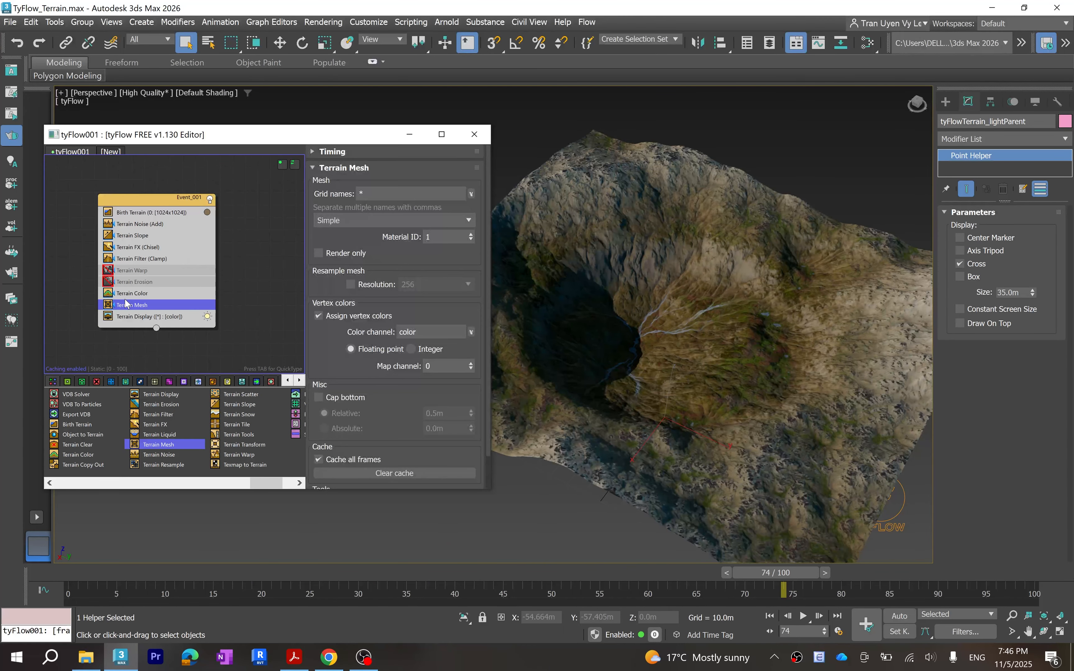
pyautogui.scroll(-2, 477, 425)
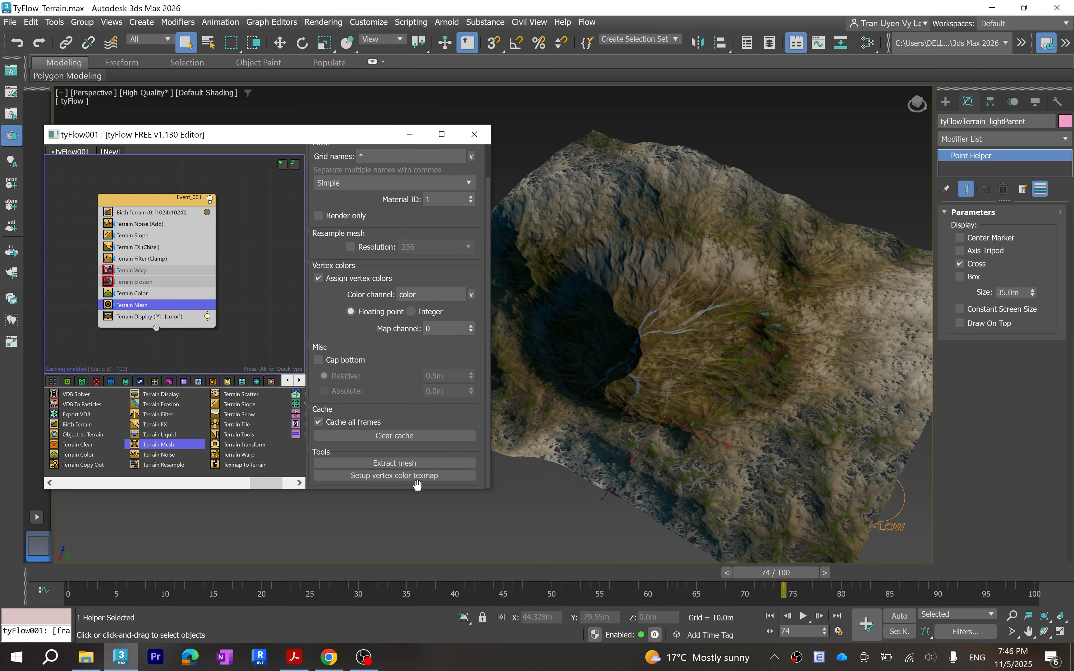
# - Pick the terrain's material into the Slate Material Editor, examine its node and the available material types, and close the editor
pyautogui.click(868, 46)
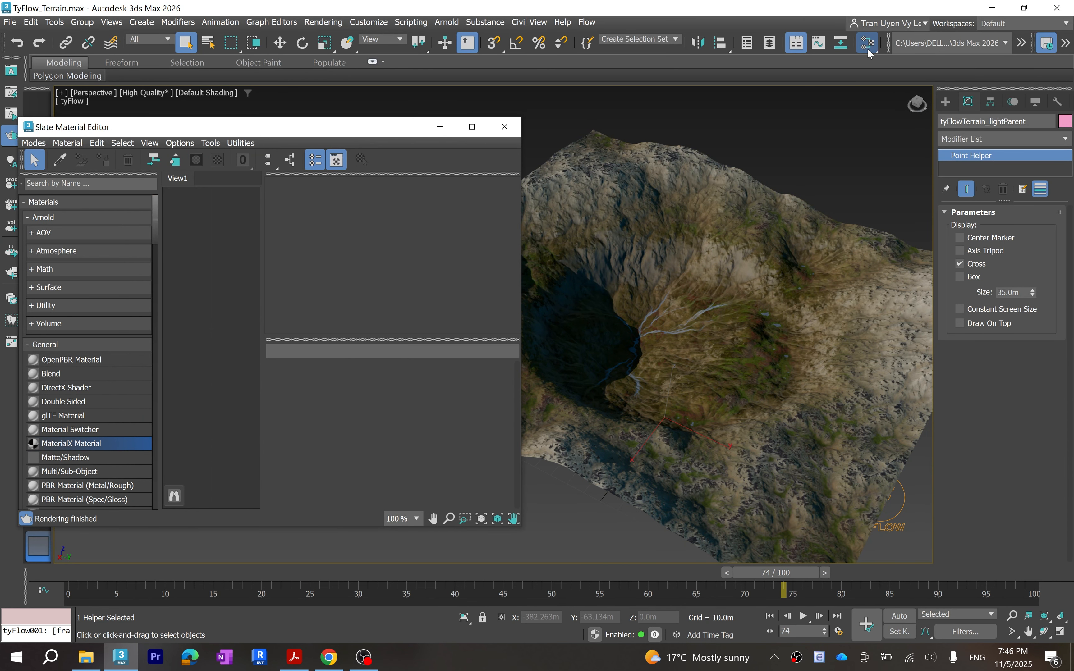
pyautogui.click(69, 160)
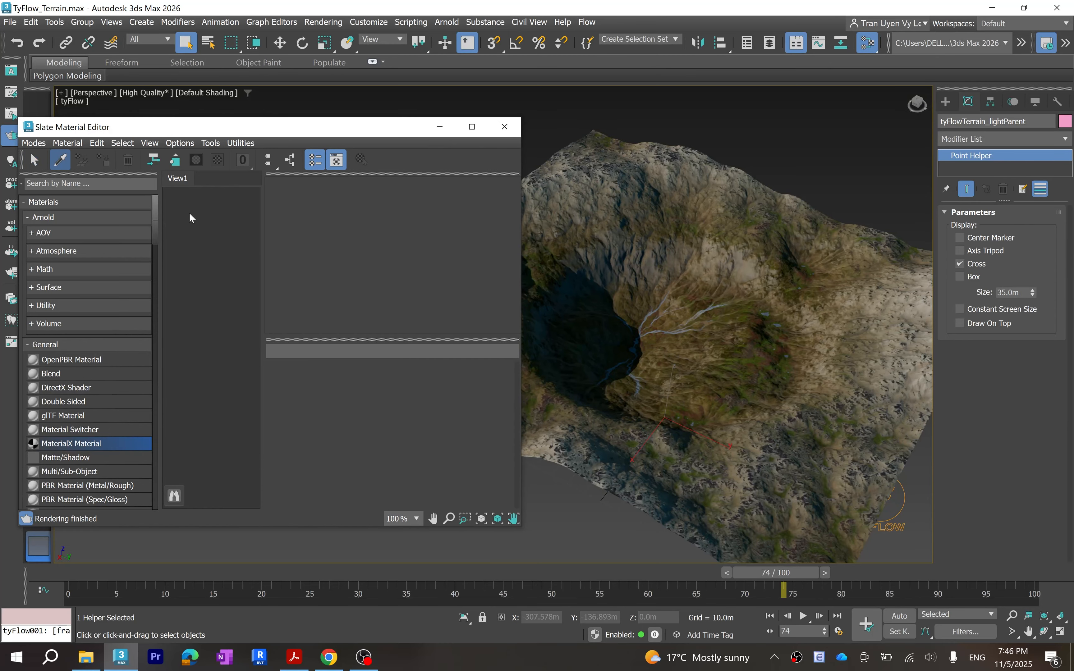
pyautogui.click(887, 530)
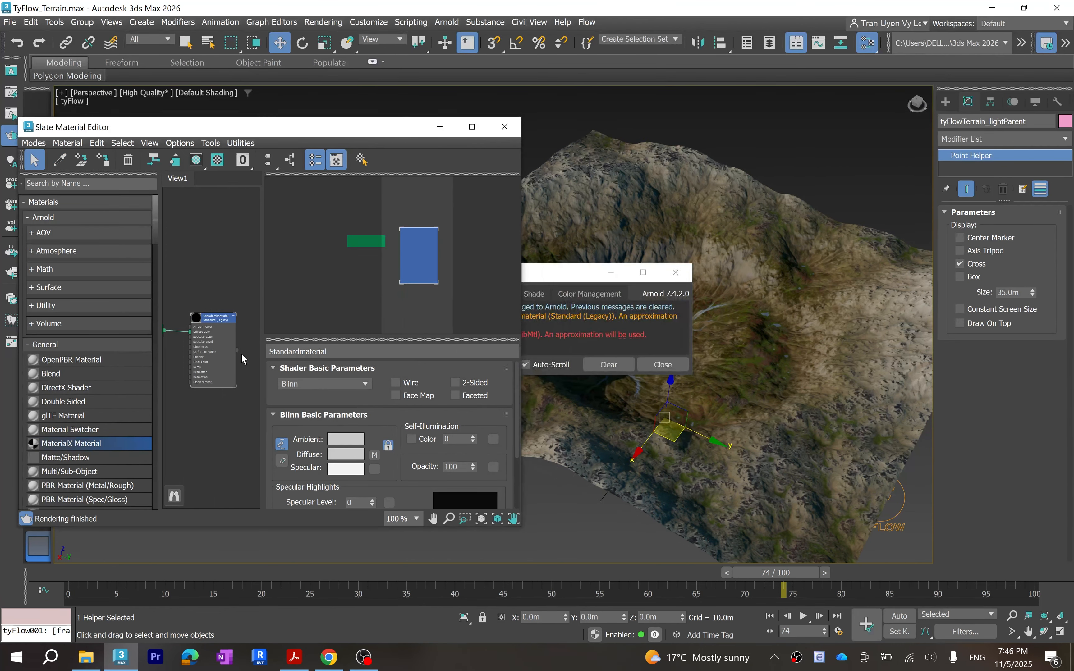
pyautogui.scroll(-1, 251, 381)
pyautogui.rightClick(255, 440)
pyautogui.moveTo(255, 440)
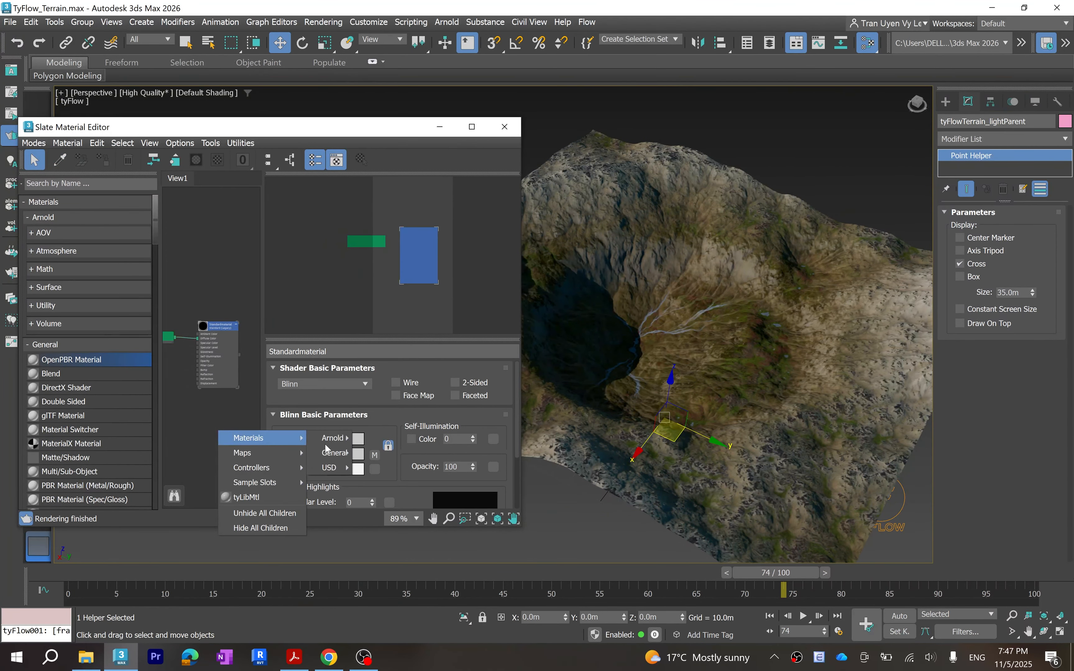
pyautogui.moveTo(338, 438)
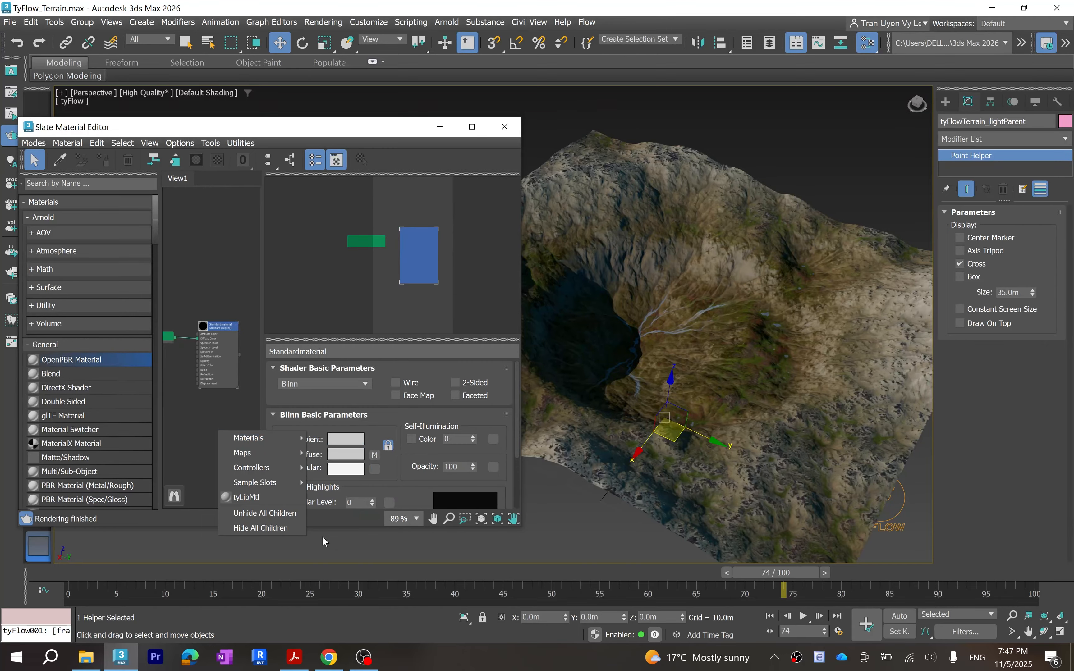
pyautogui.click(509, 135)
pyautogui.click(505, 127)
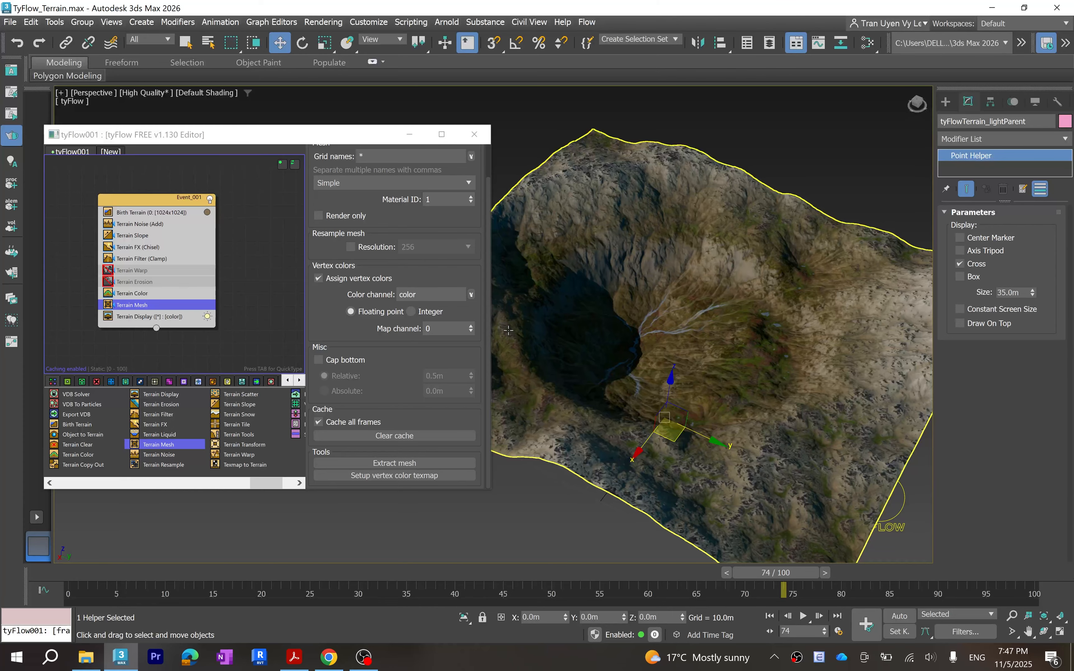
# - Disable the Terrain Color operator and add a Terrain Snow operator between Terrain Mesh and Terrain Display
pyautogui.click(112, 296)
pyautogui.click(111, 295)
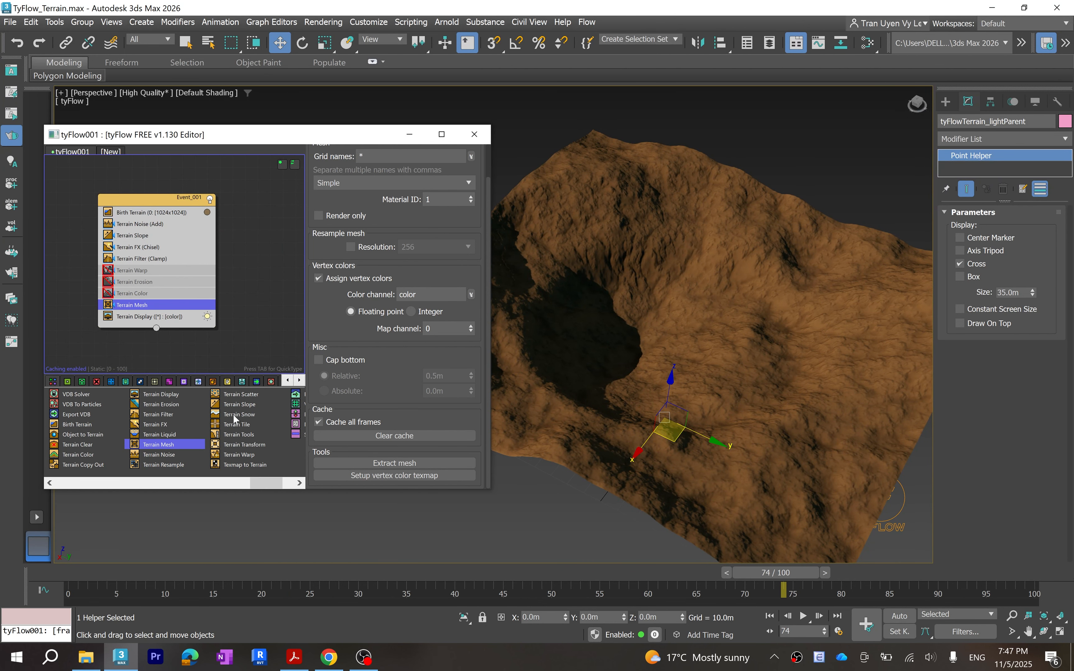
pyautogui.moveTo(237, 415); pyautogui.dragTo(169, 312)
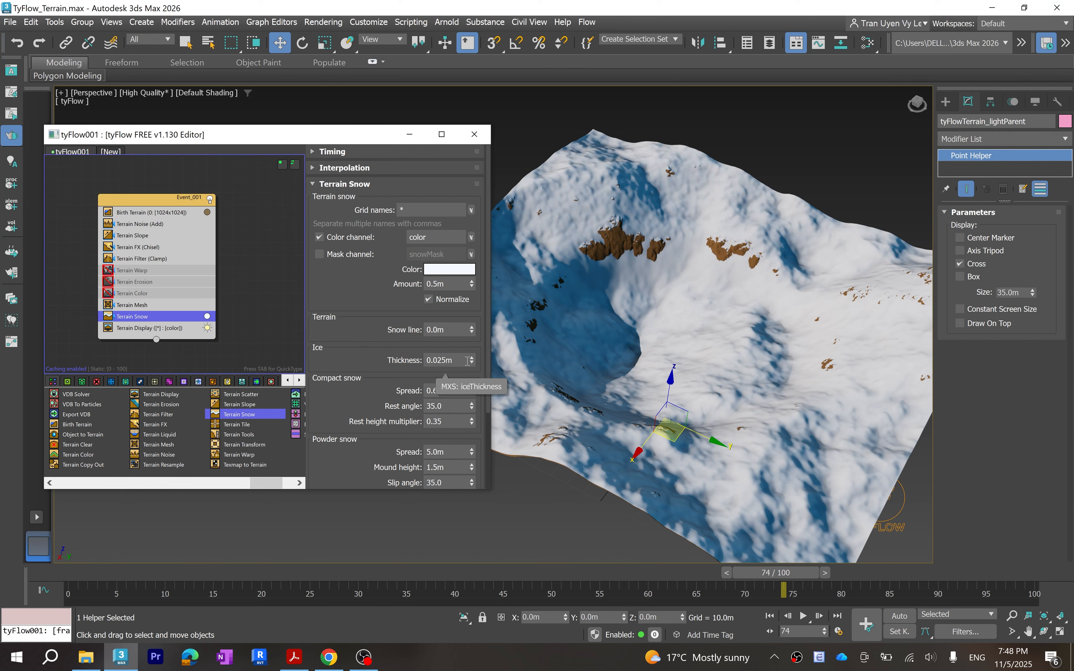
# - Set the Terrain Snow amount to 0.05 m
pyautogui.doubleClick(444, 284)
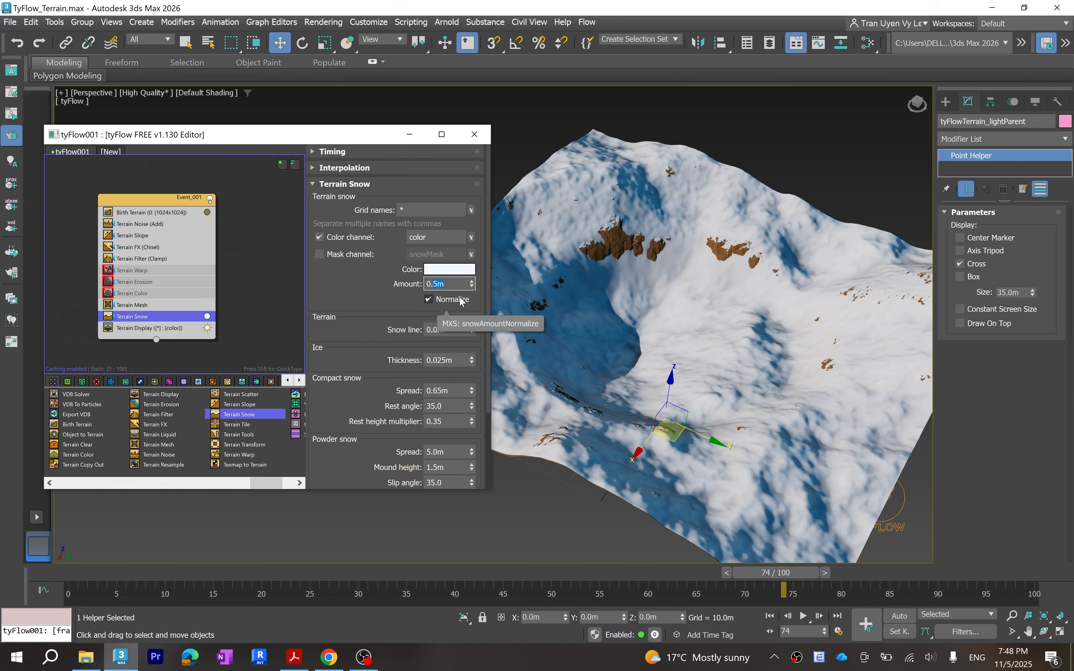
pyautogui.write('05')
pyautogui.press('Return')
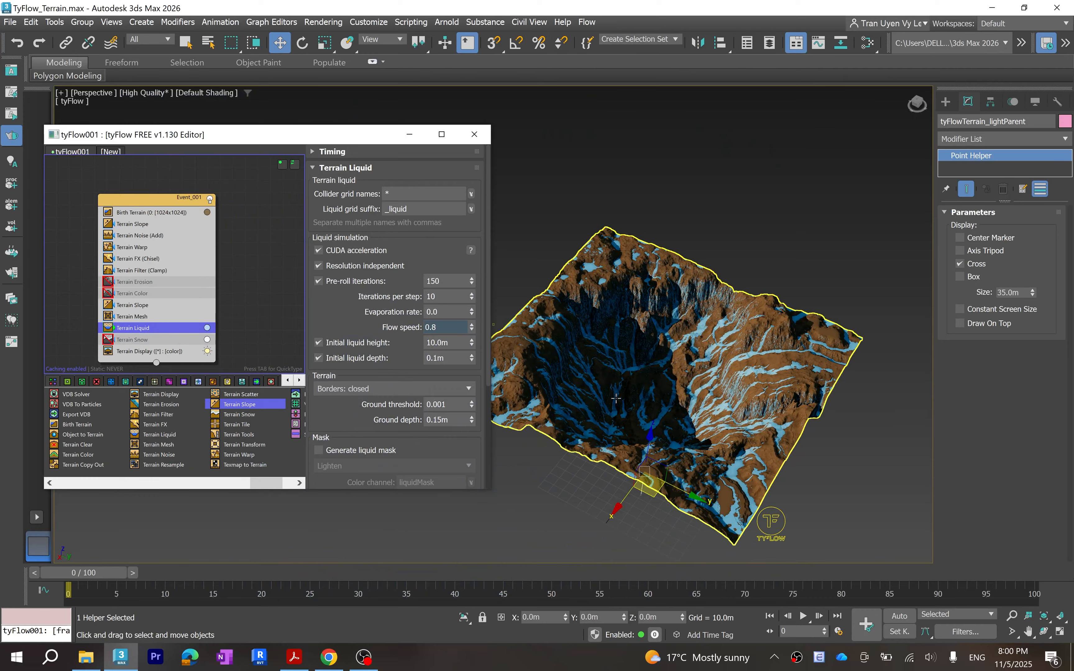
# - Inspect the Terrain Liquid streams over the crater and slopes from close up and farther away
pyautogui.scroll(2, 616, 398)
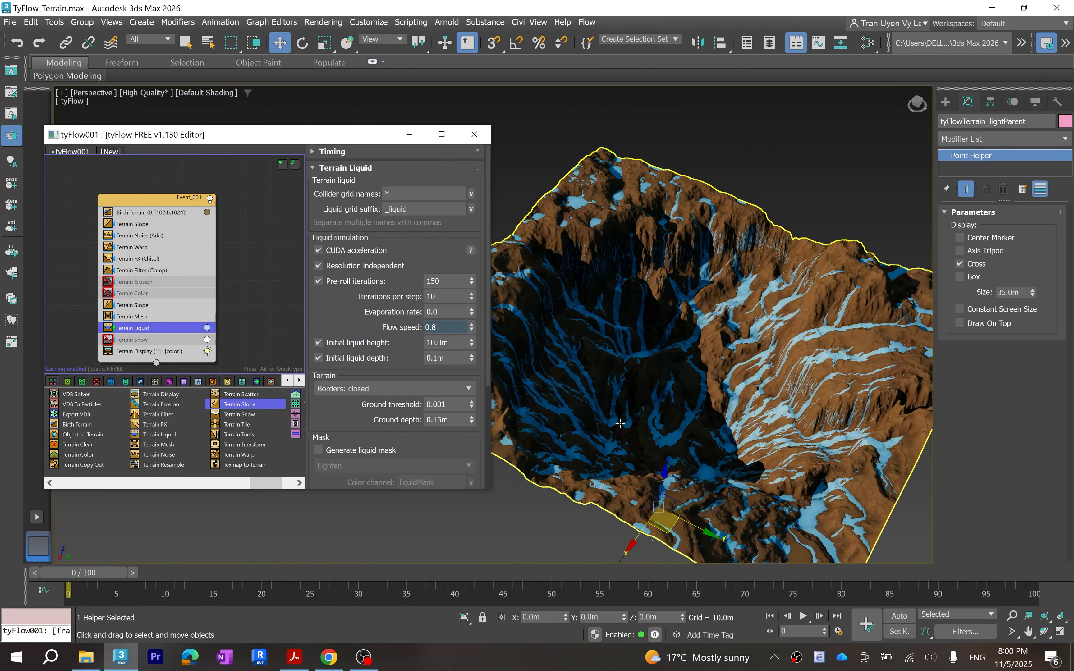
pyautogui.scroll(-2, 617, 402)
pyautogui.scroll(4, 619, 409)
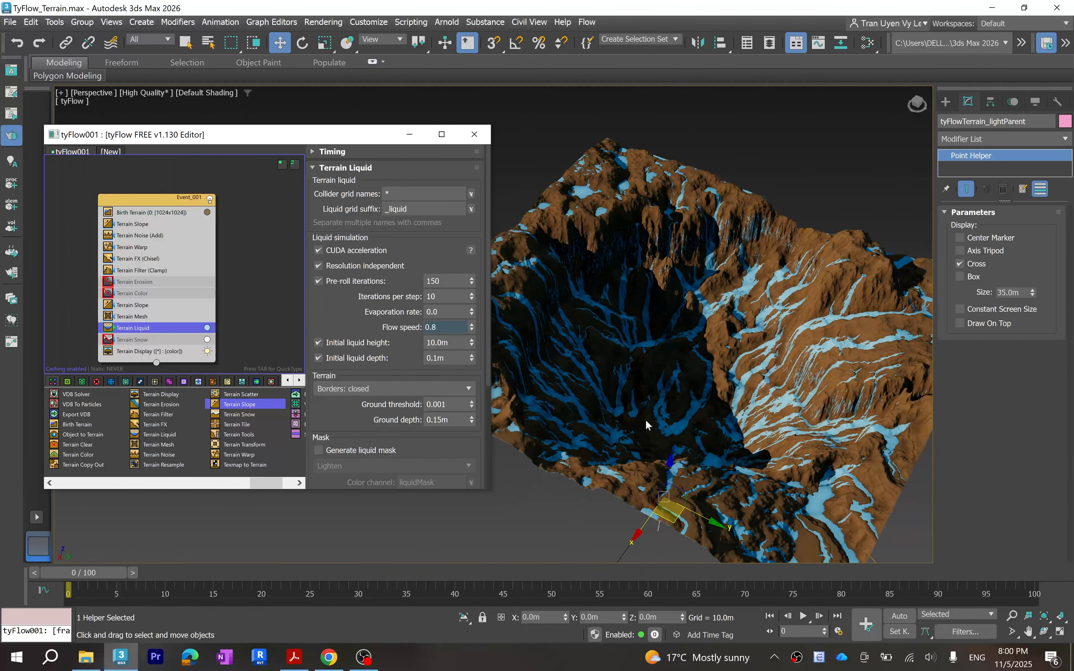
pyautogui.keyDown('alt'); pyautogui.moveTo(634, 425); pyautogui.dragTo(643, 426, button='middle'); pyautogui.keyUp('alt')
pyautogui.click(398, 368)
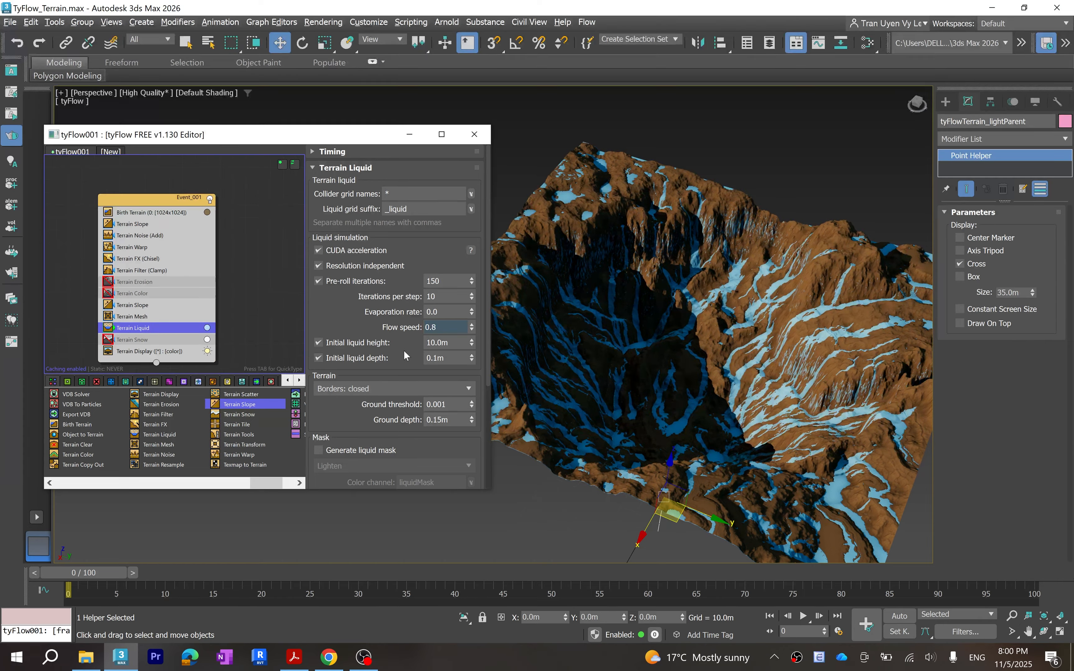
# - Play the animation to preview the liquid flowing across the terrain
pyautogui.press('/')
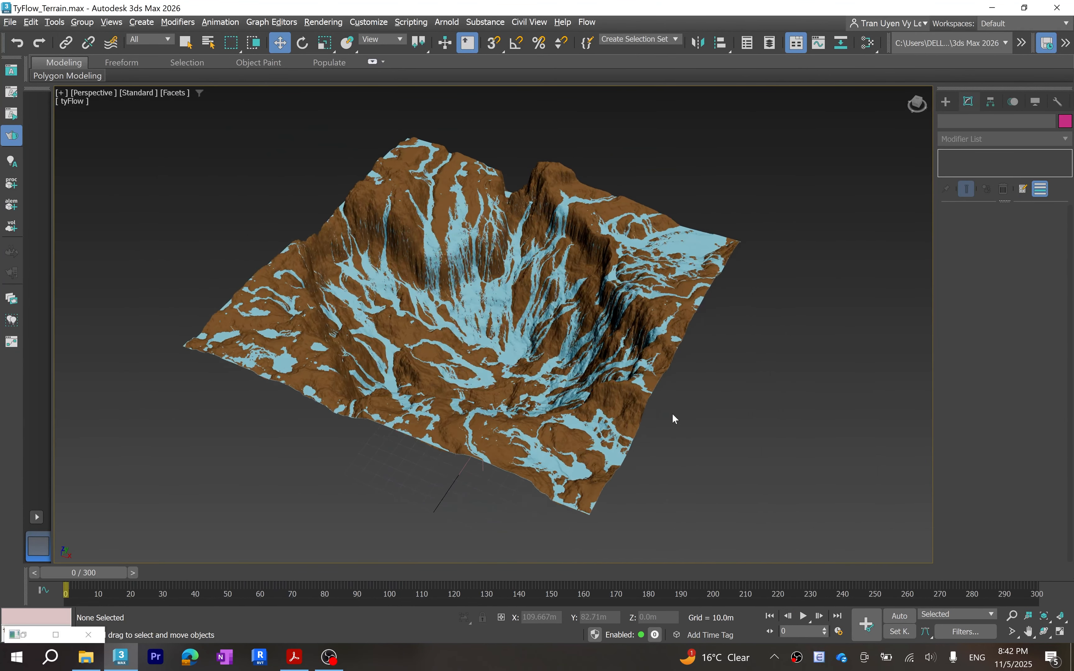
pyautogui.scroll(-3, 671, 413)
pyautogui.scroll(3, 670, 412)
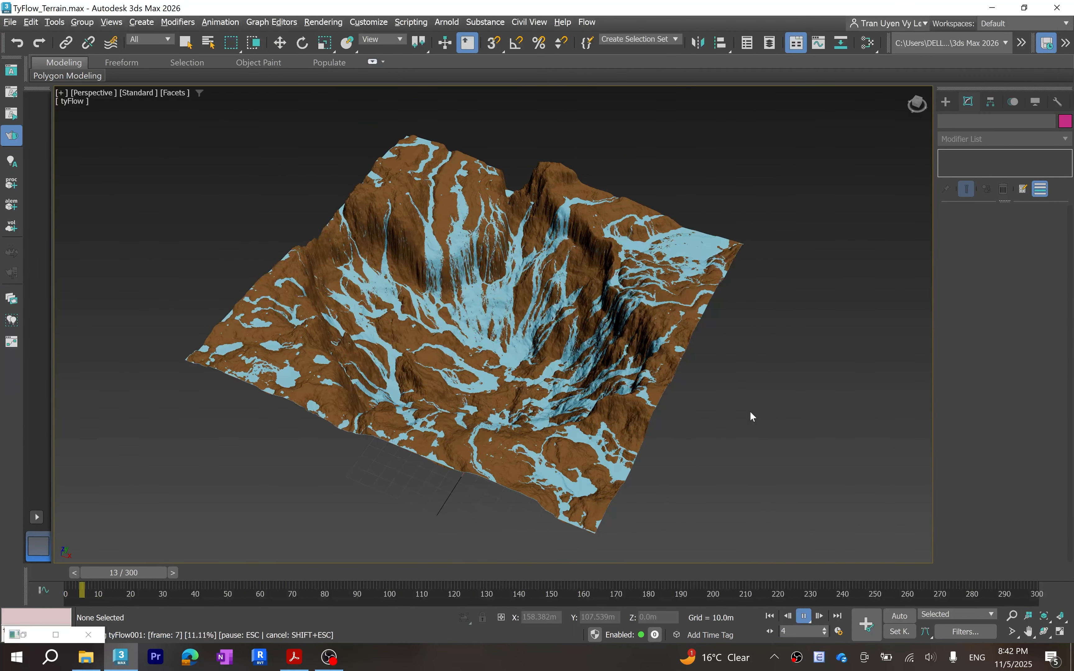